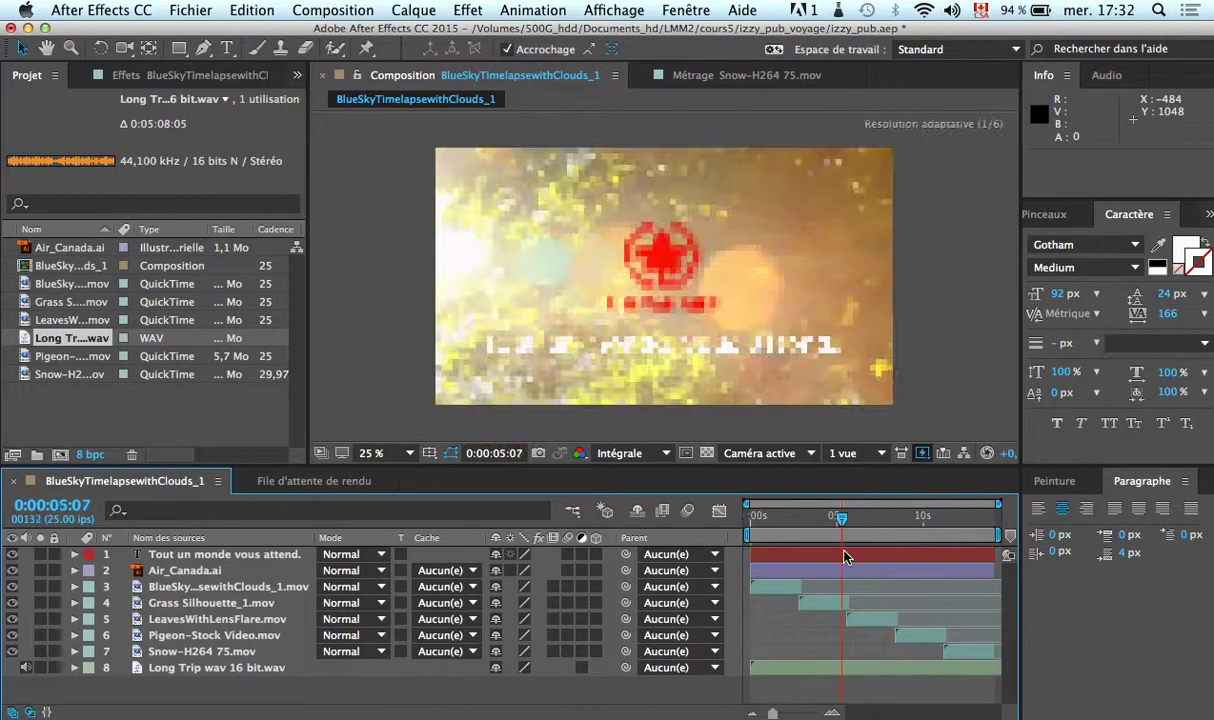
- Precompose the five .mov video layers into a new composition named "paysage", transferring all attributes into it
{"action": "left_click", "coordinate": [236, 588]}
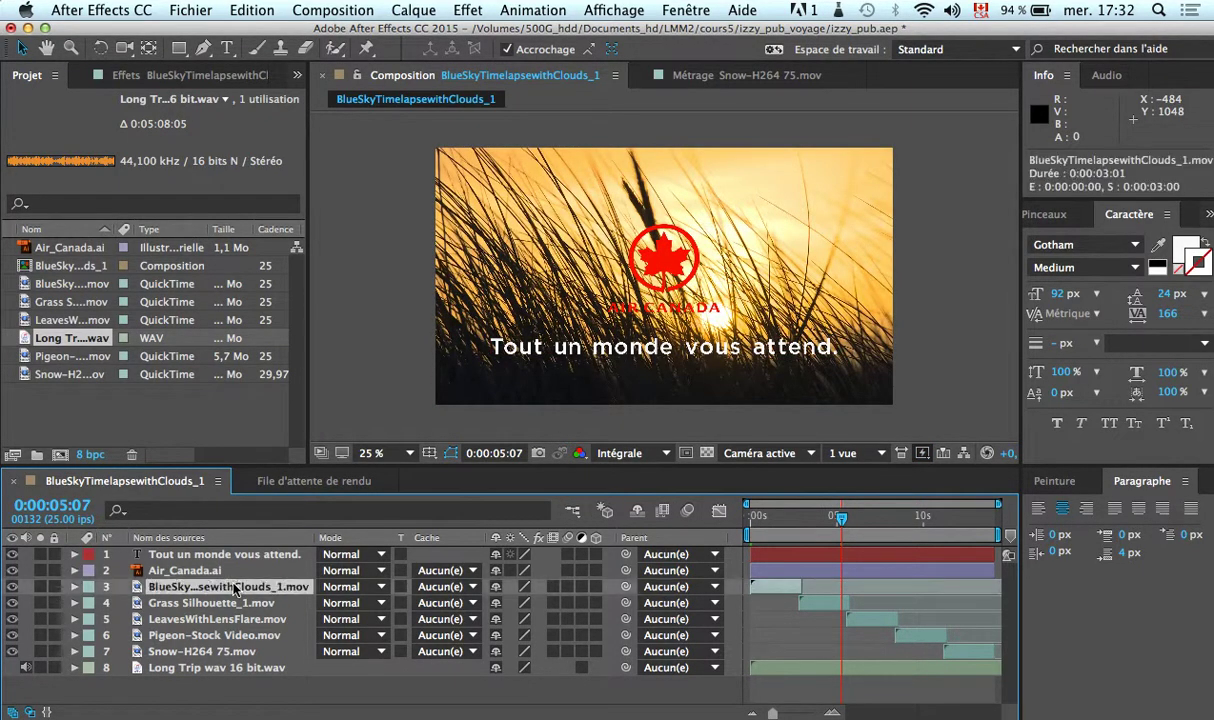
{"action": "left_click", "coordinate": [204, 651], "text": "shift"}
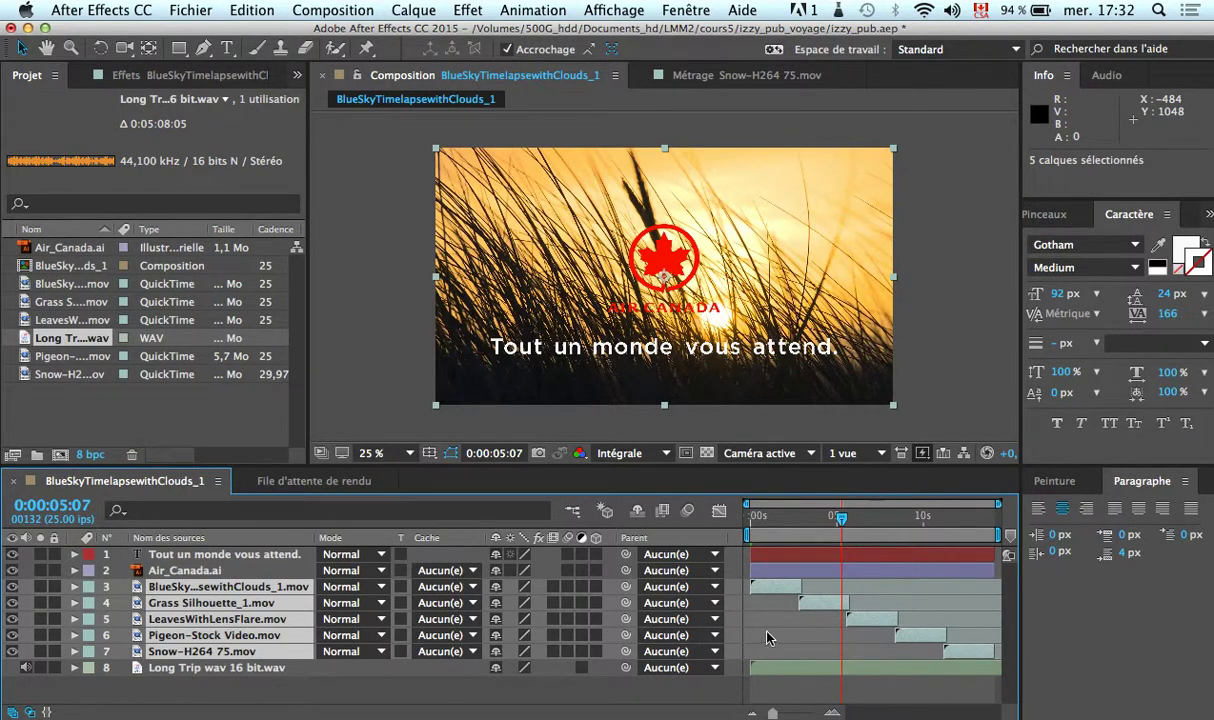
{"action": "left_click_drag", "start_coordinate": [841, 530], "coordinate": [378, 558]}
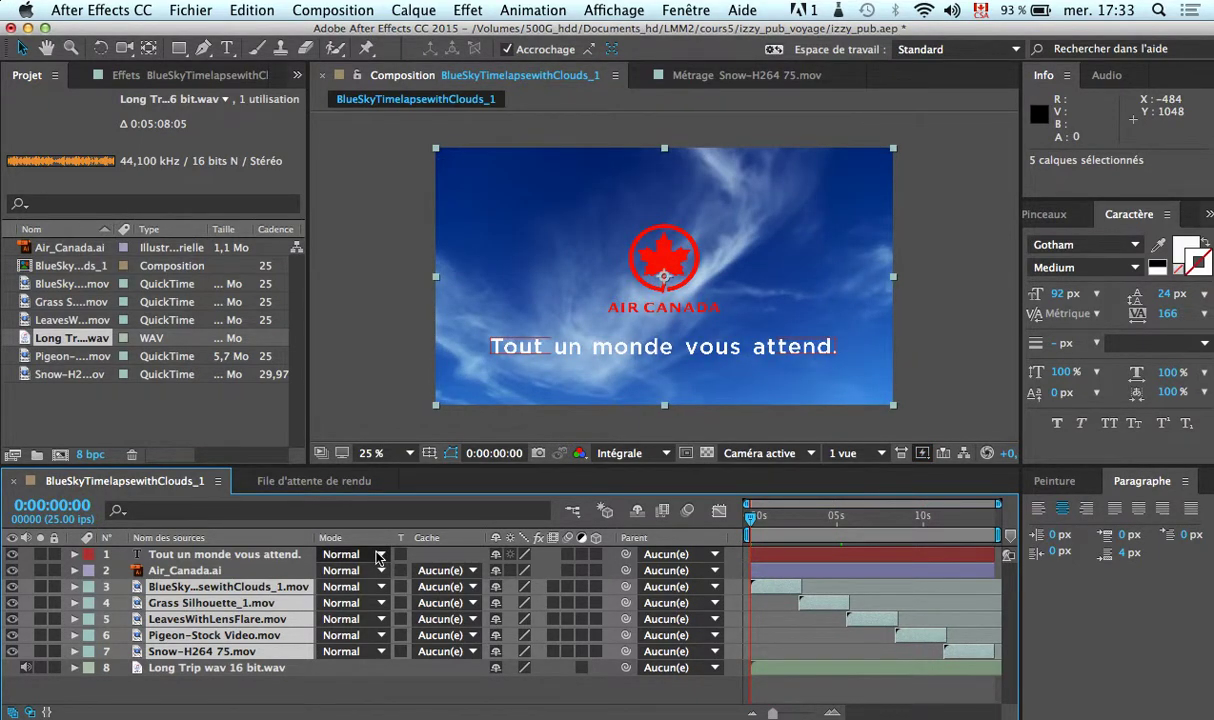
{"action": "right_click", "coordinate": [259, 617]}
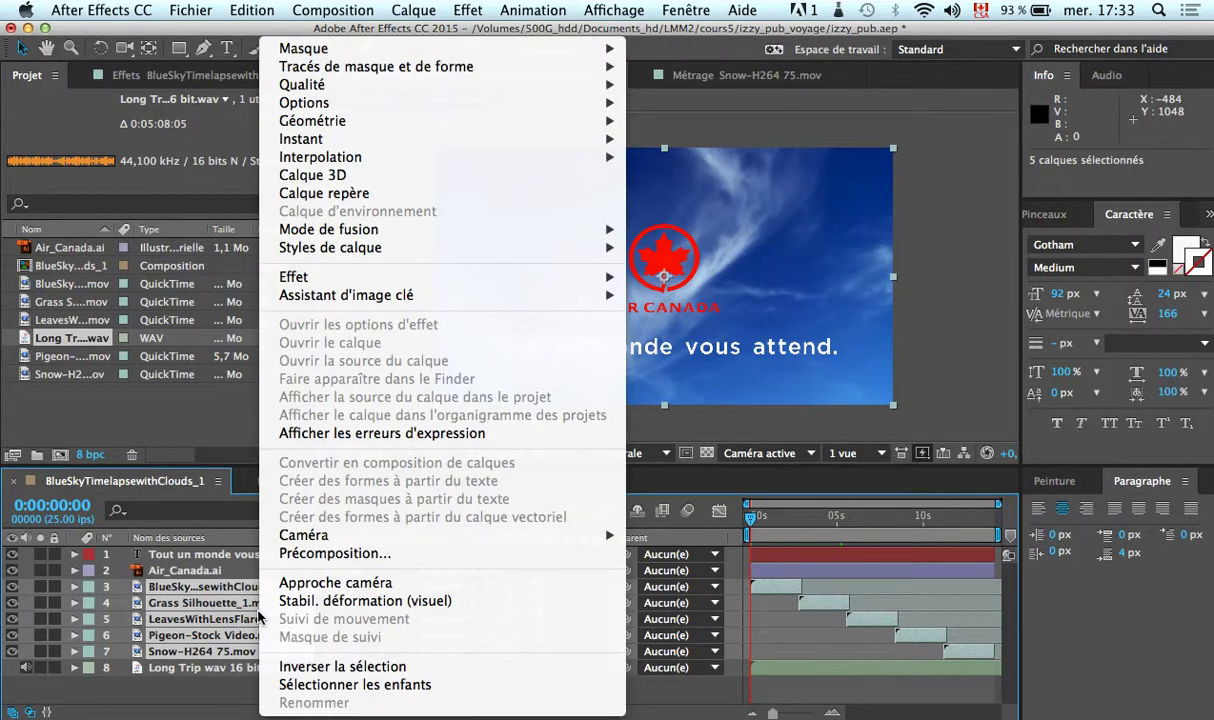
{"action": "left_click", "coordinate": [348, 556]}
{"action": "type", "text": "paysage"}
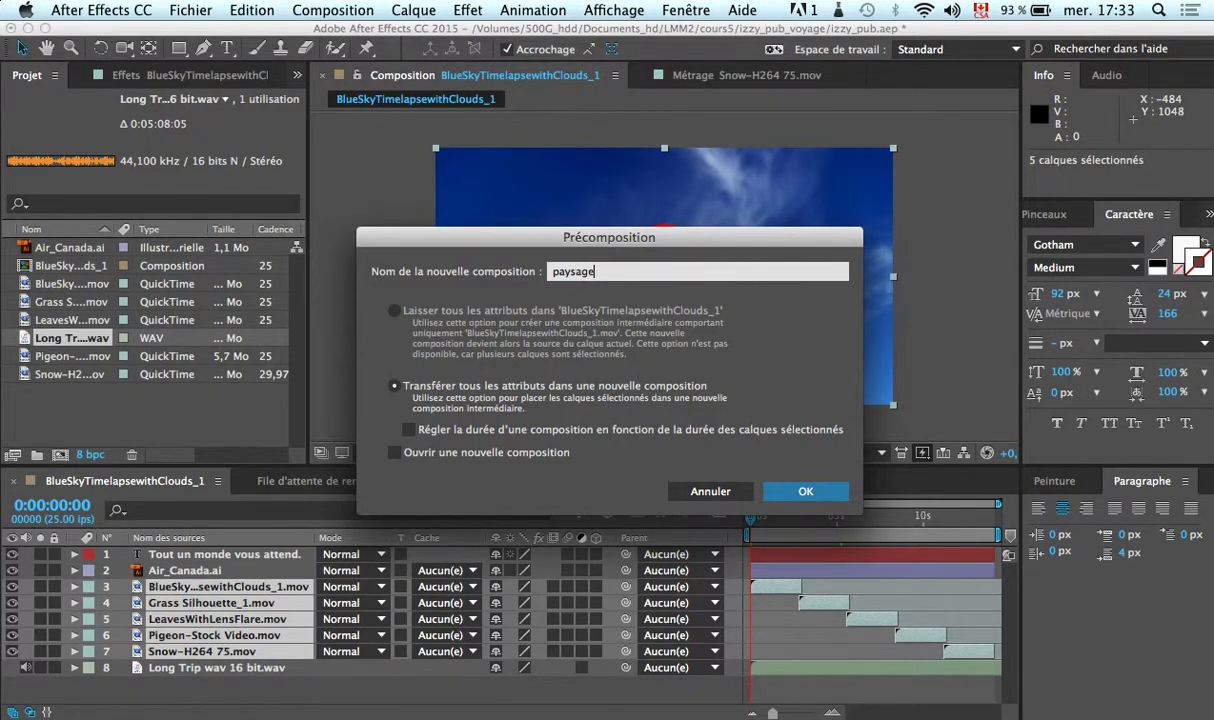
{"action": "key", "text": "Return"}
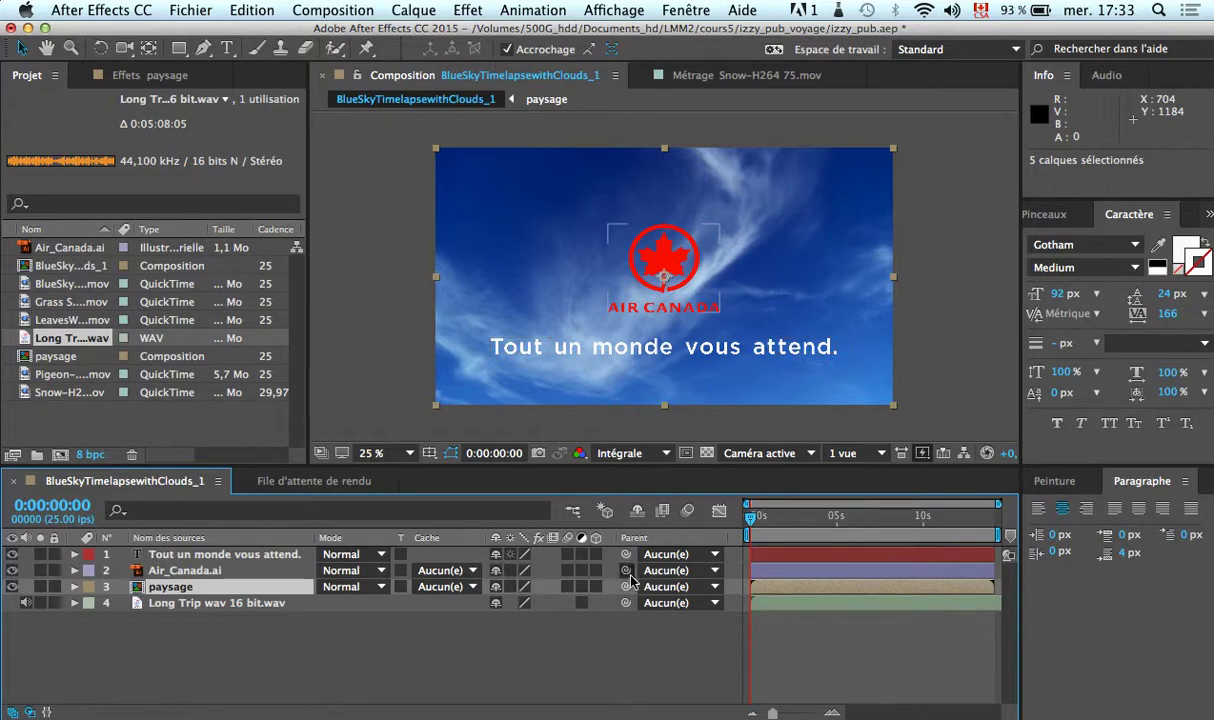
- Apply the Balance des couleurs colour-correction effect to the paysage layer at the start of the timeline
{"action": "left_click_drag", "start_coordinate": [752, 527], "coordinate": [914, 522]}
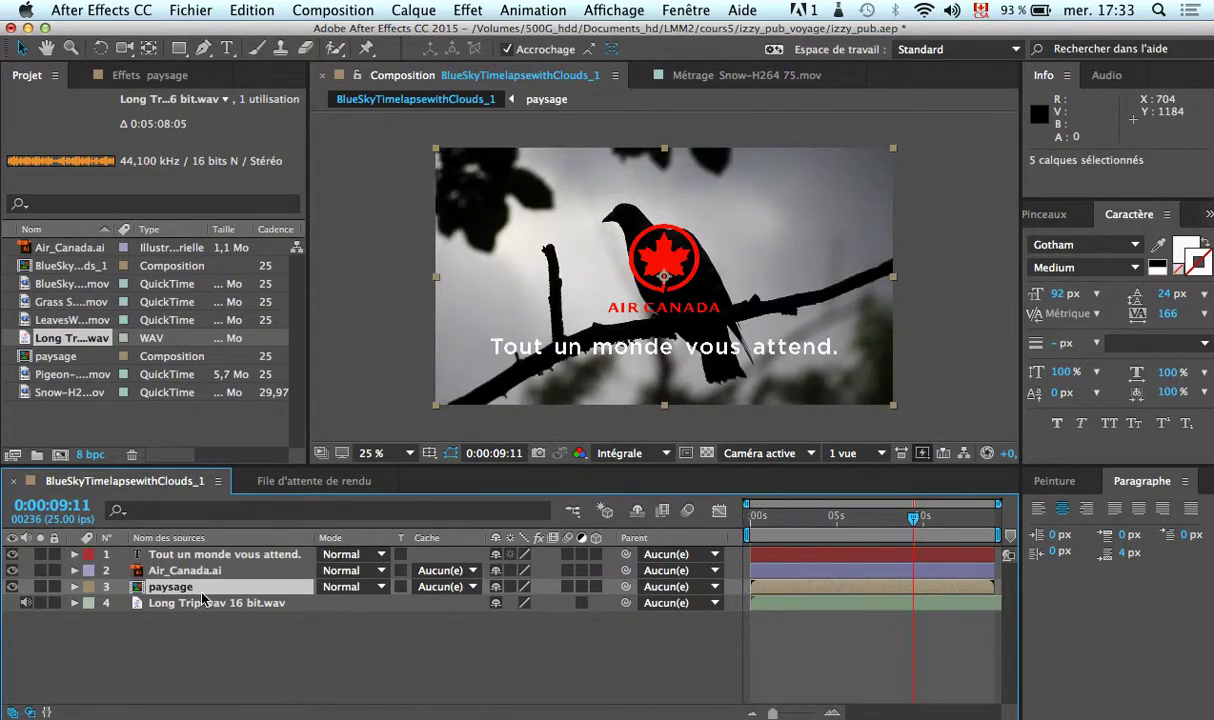
{"action": "left_click", "coordinate": [74, 587]}
{"action": "left_click", "coordinate": [74, 588]}
{"action": "left_click_drag", "start_coordinate": [915, 525], "coordinate": [716, 490]}
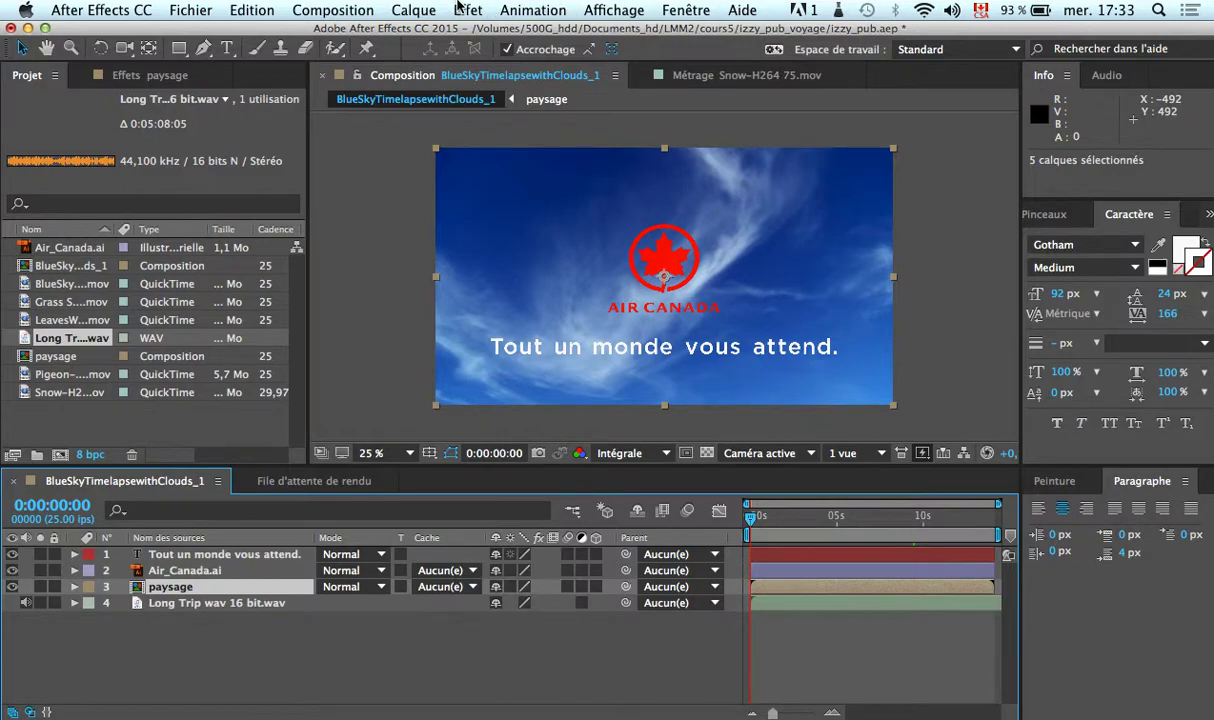
{"action": "left_click", "coordinate": [464, 9]}
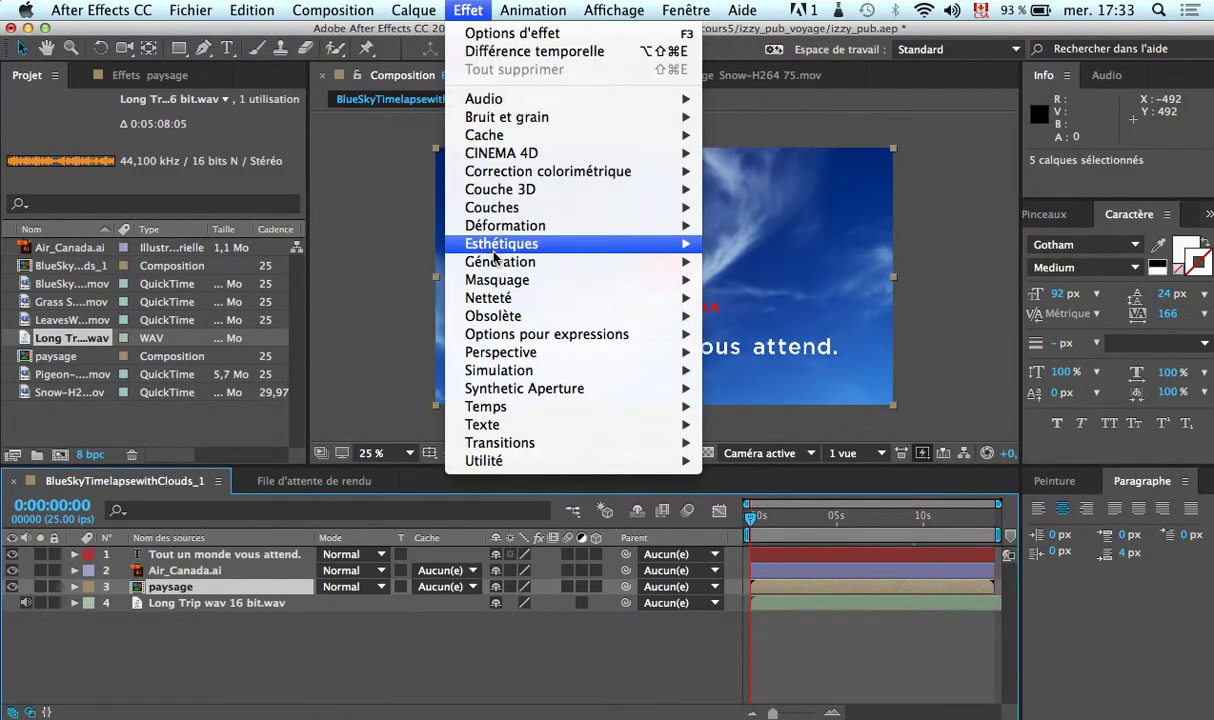
{"action": "mouse_move", "coordinate": [551, 254]}
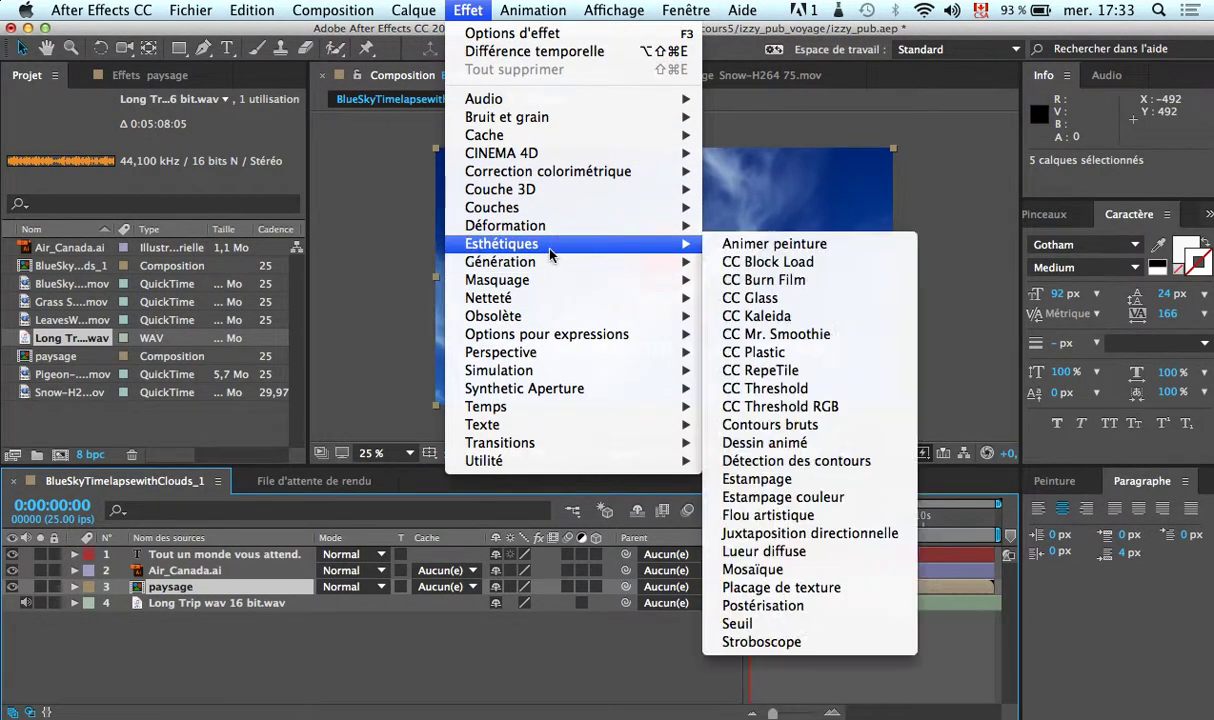
{"action": "mouse_move", "coordinate": [583, 177]}
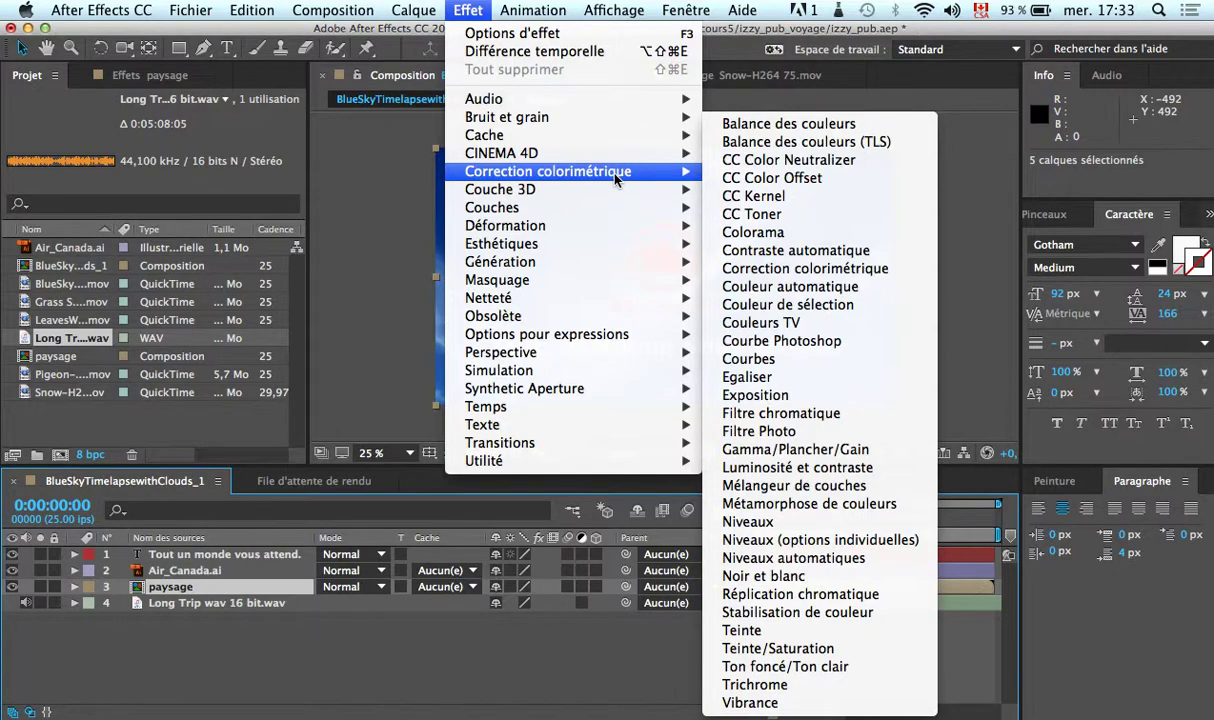
{"action": "left_click", "coordinate": [771, 124]}
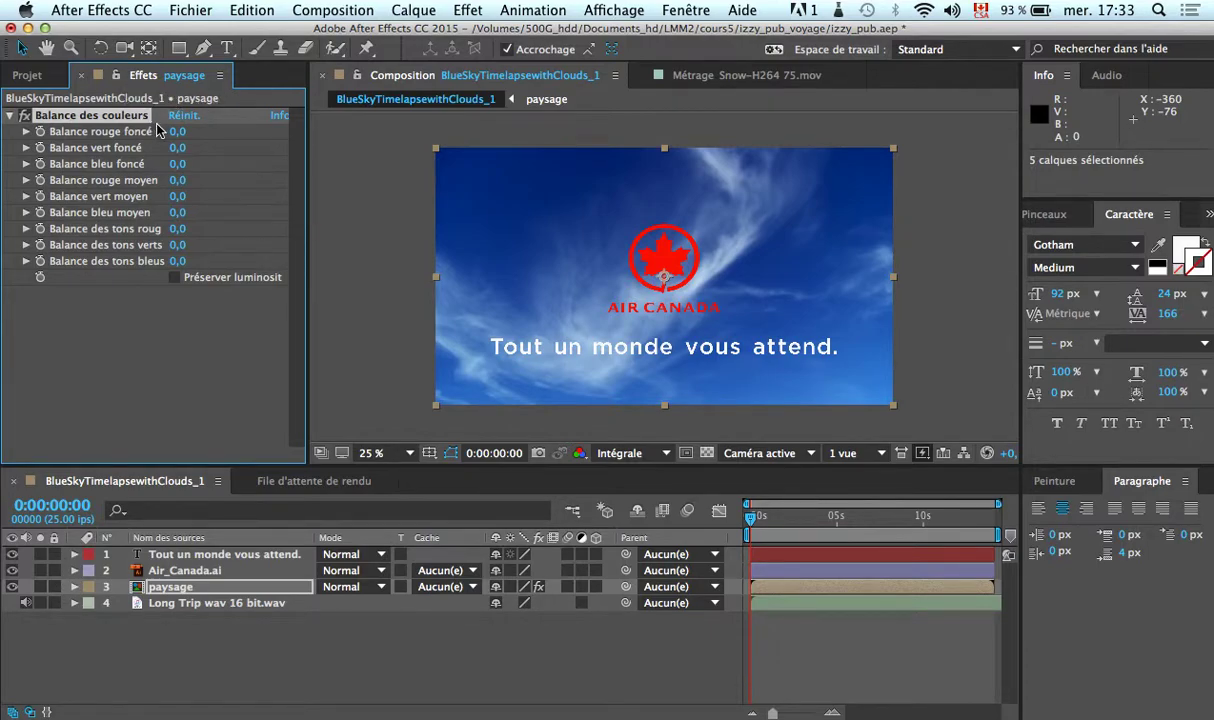
- Set Balance des couleurs to 55 for dark red, 67 for dark green, 89 for dark blue and 85 for the red highlights
{"action": "left_click_drag", "start_coordinate": [171, 134], "coordinate": [223, 135]}
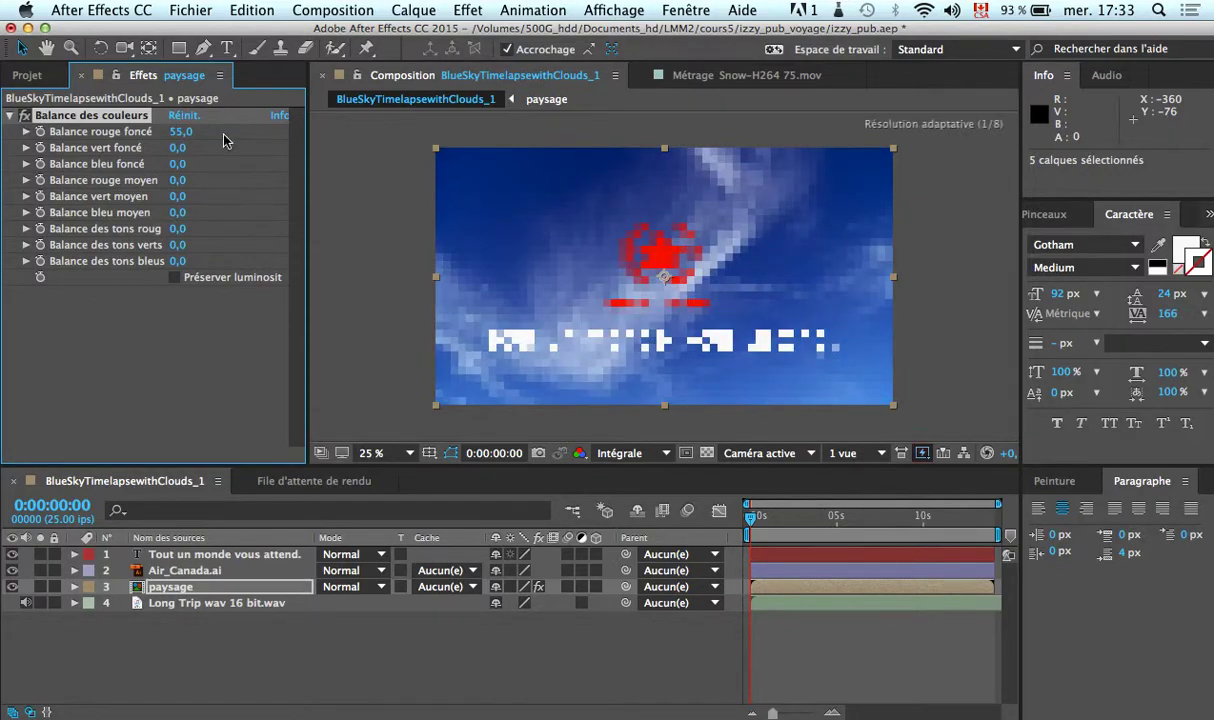
{"action": "left_click_drag", "start_coordinate": [176, 148], "coordinate": [261, 166]}
{"action": "left_click_drag", "start_coordinate": [752, 516], "coordinate": [912, 522]}
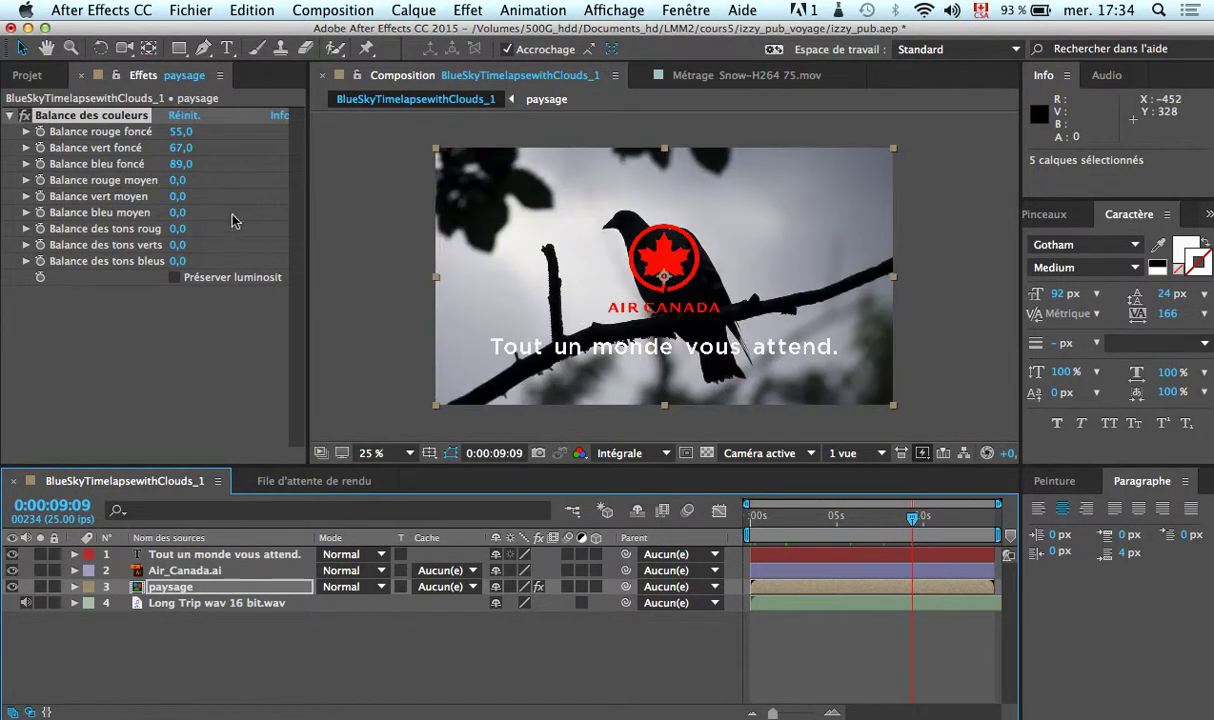
{"action": "left_click_drag", "start_coordinate": [865, 516], "coordinate": [829, 524]}
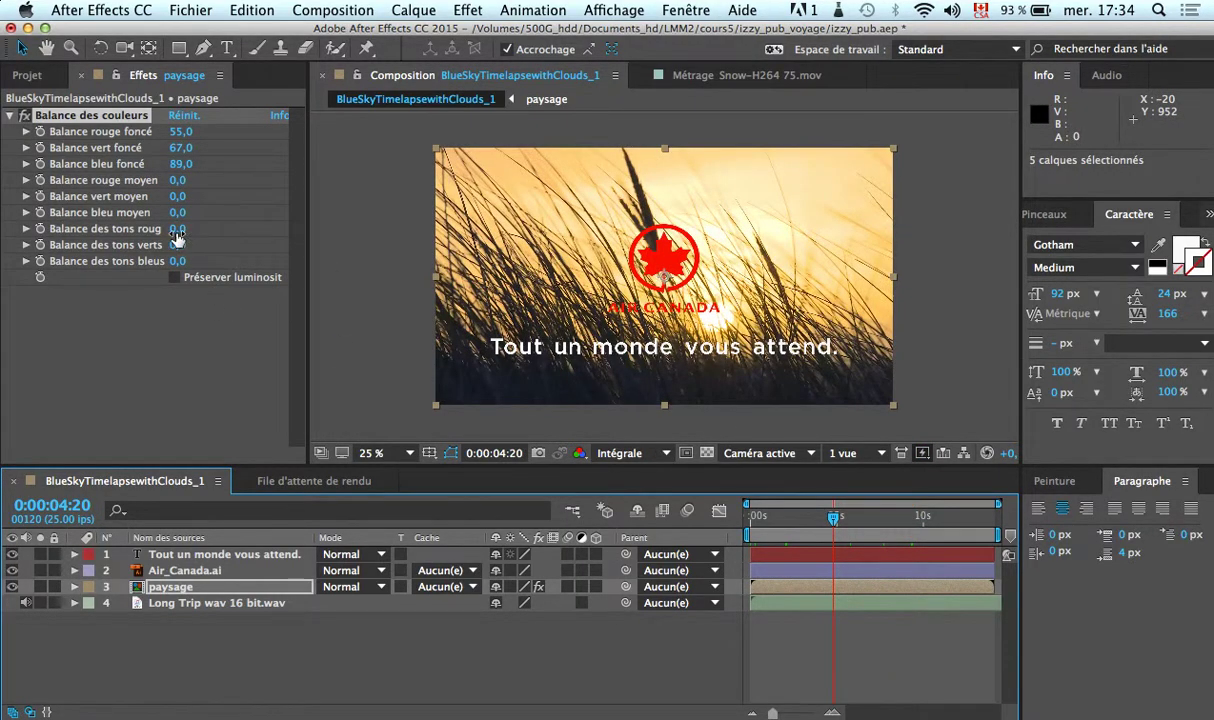
{"action": "left_click_drag", "start_coordinate": [172, 228], "coordinate": [245, 229]}
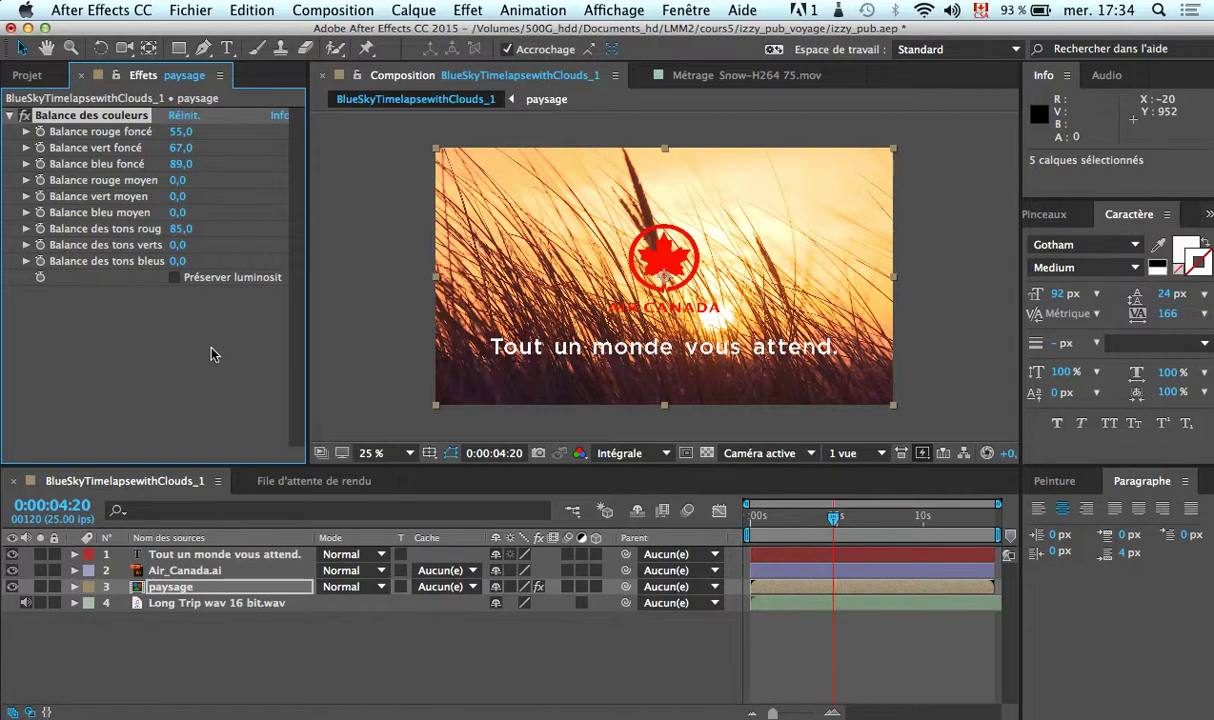
- Add the Bruit effect to the paysage layer and set its Quantité to 53%
{"action": "left_click", "coordinate": [467, 10]}
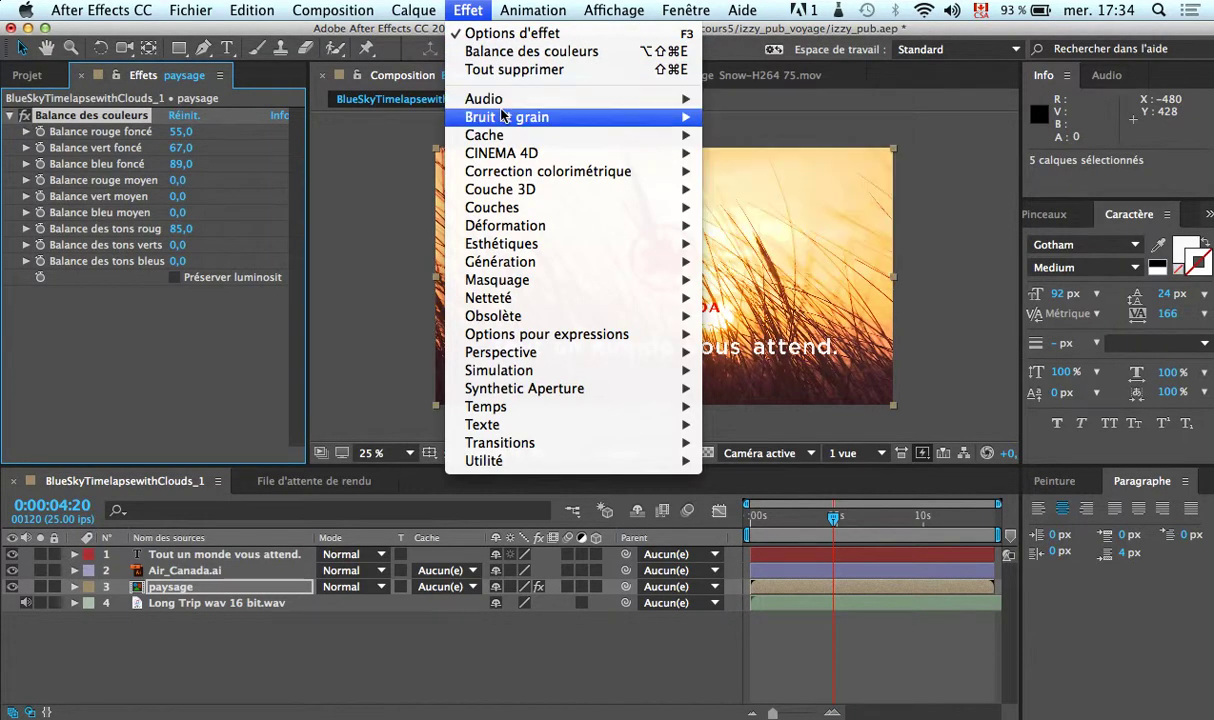
{"action": "mouse_move", "coordinate": [502, 108]}
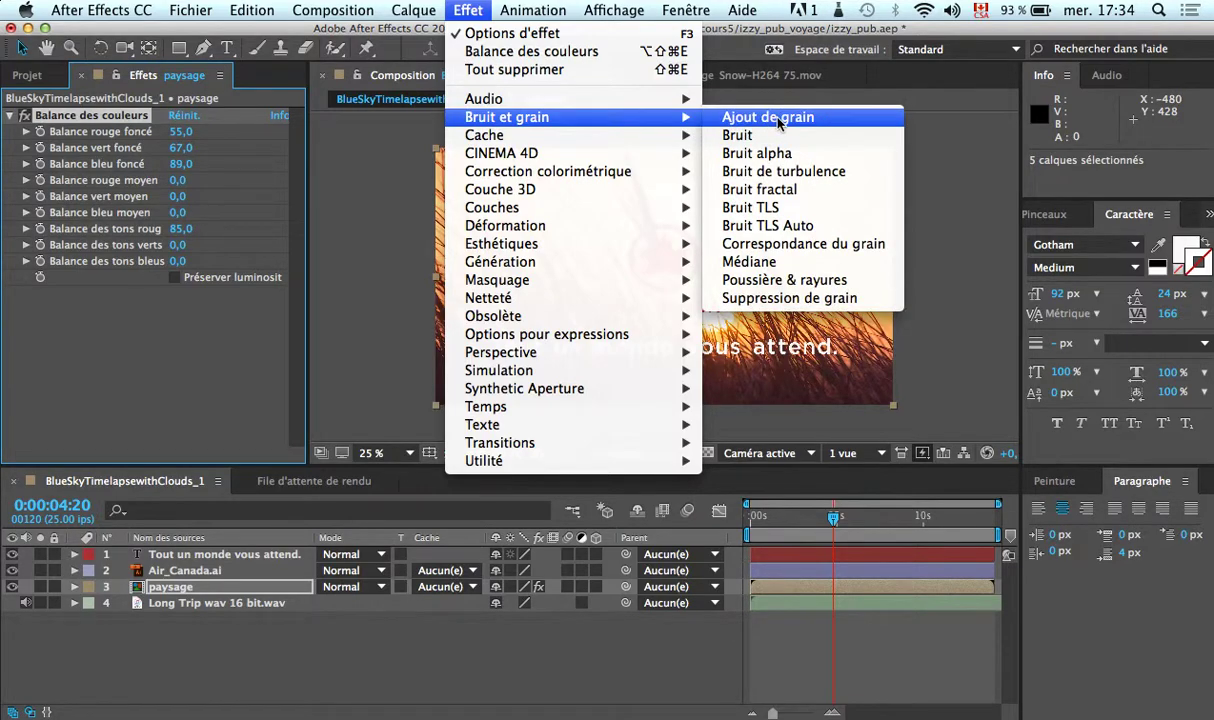
{"action": "left_click", "coordinate": [776, 135]}
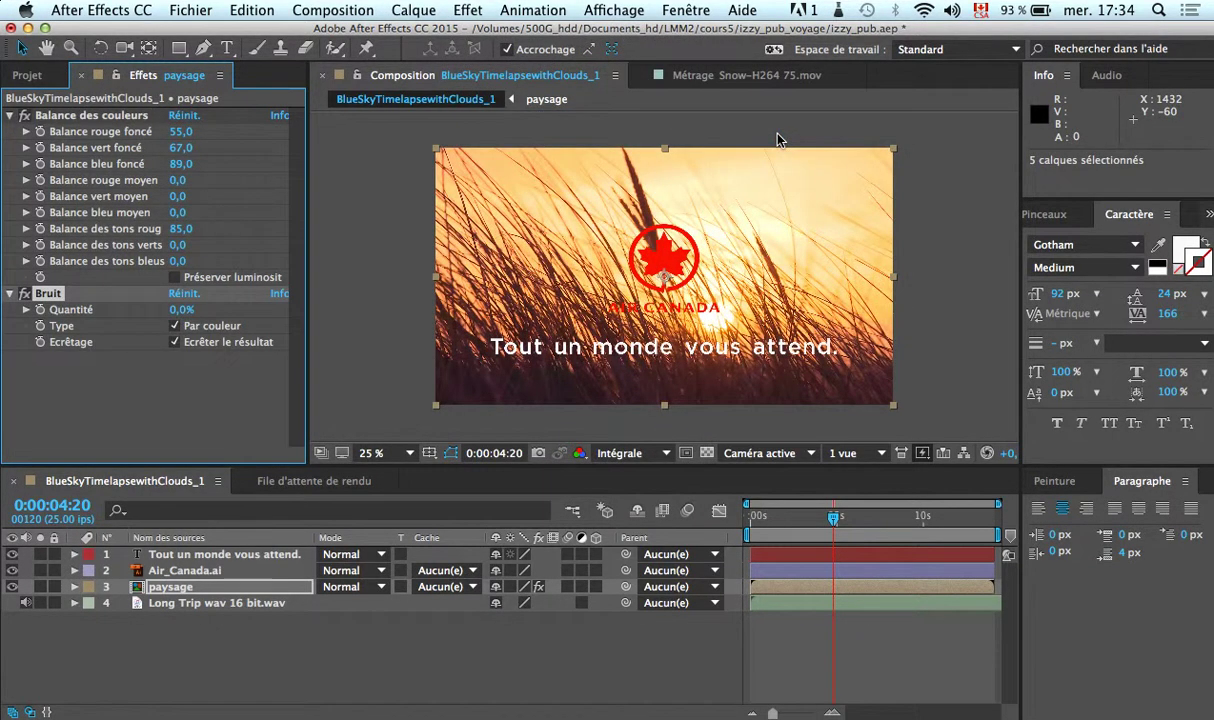
{"action": "left_click_drag", "start_coordinate": [178, 309], "coordinate": [235, 310]}
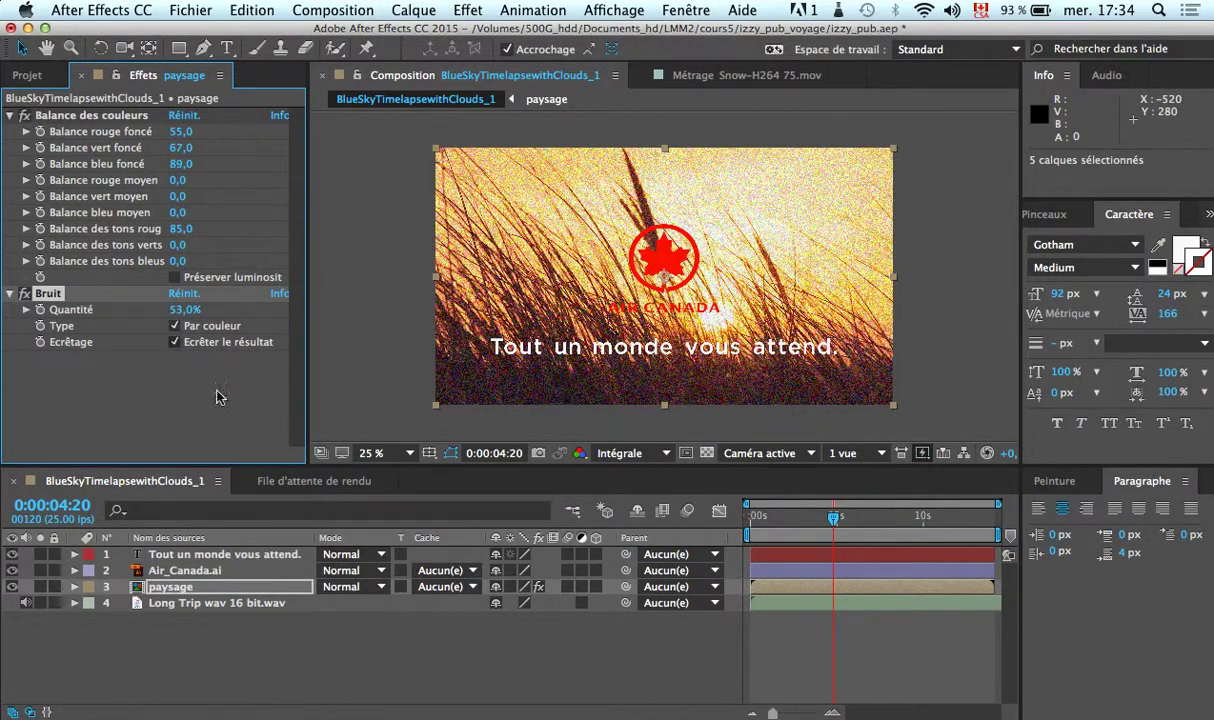
- Reveal the Bruit properties of the paysage layer and start keyframing Quantité, Type and Ecrêtage at 0:00:00:00
{"action": "left_click", "coordinate": [75, 587]}
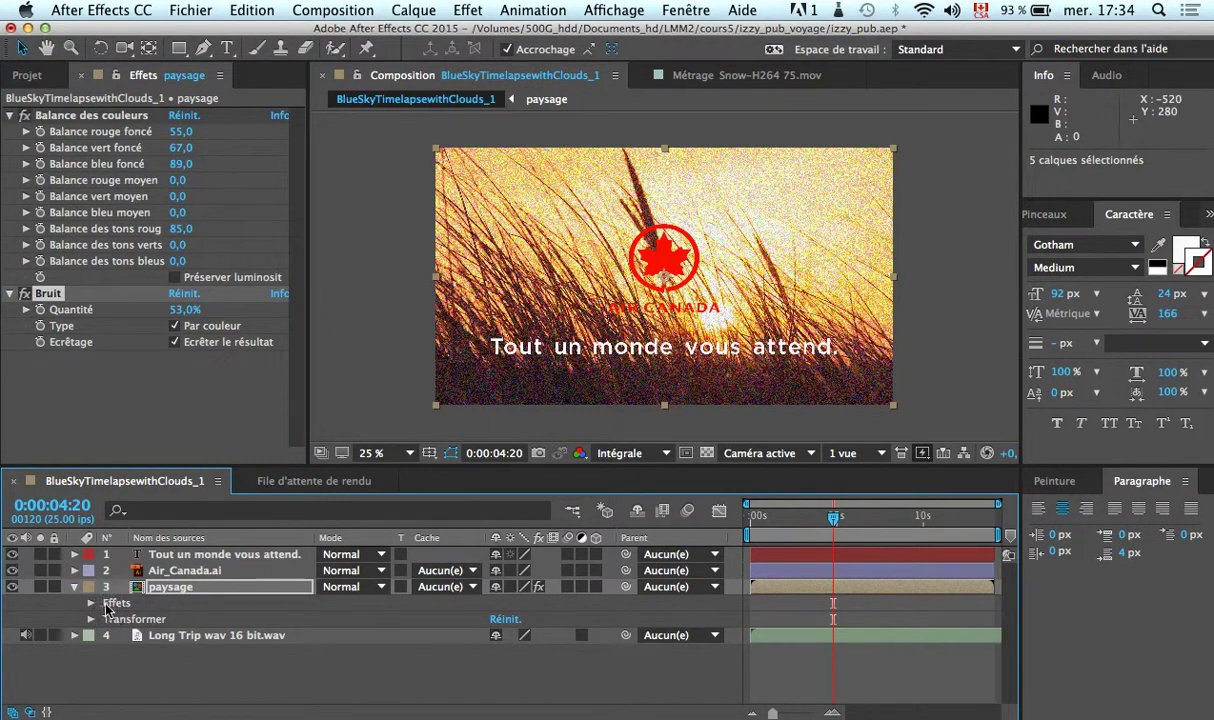
{"action": "left_click", "coordinate": [91, 603]}
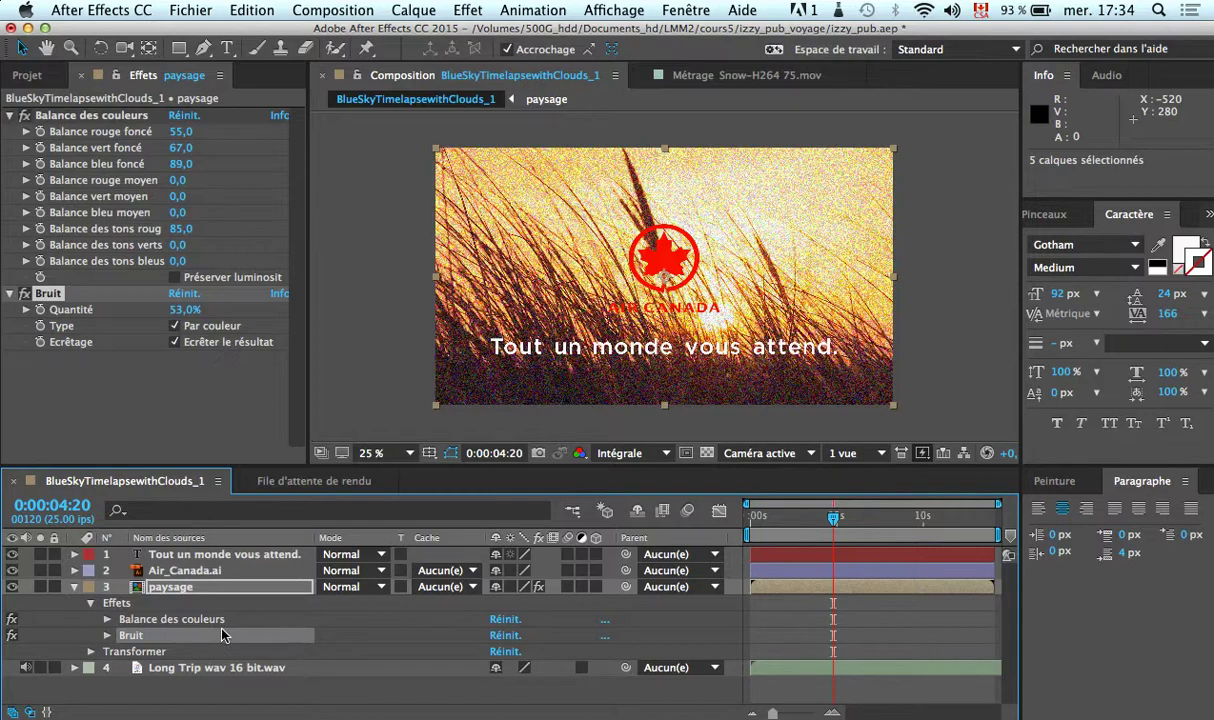
{"action": "left_click_drag", "start_coordinate": [836, 519], "coordinate": [765, 521]}
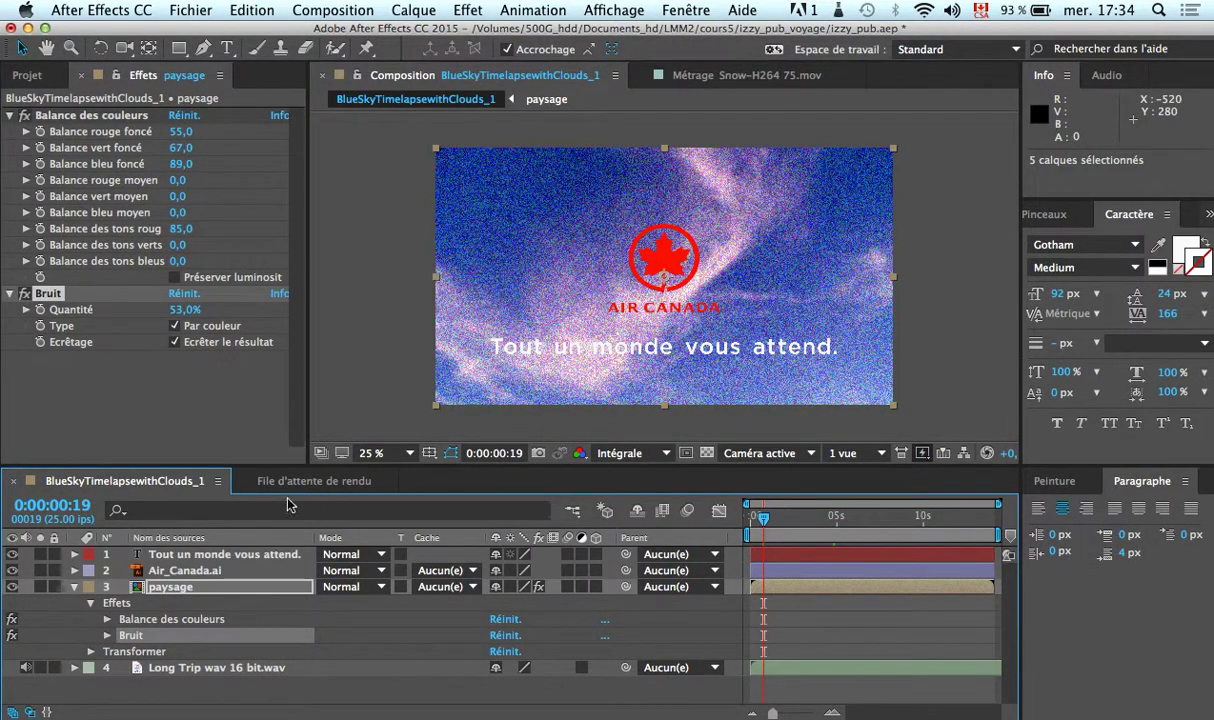
{"action": "left_click", "coordinate": [106, 637]}
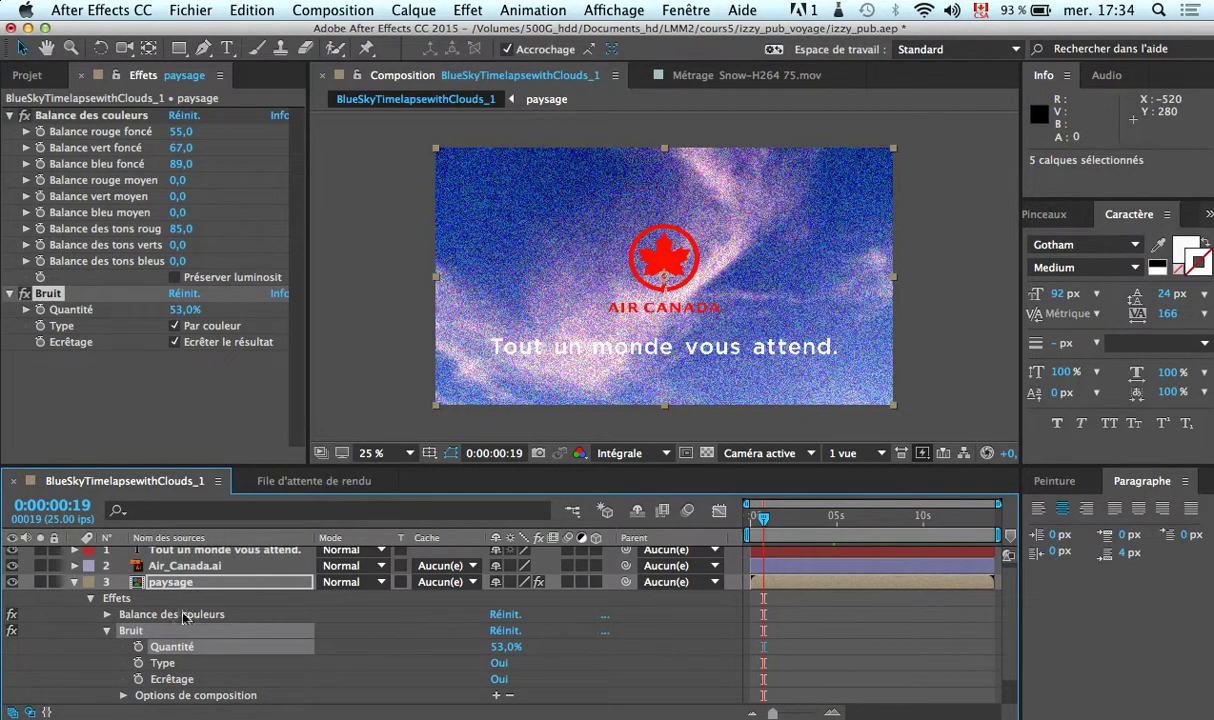
{"action": "left_click_drag", "start_coordinate": [765, 519], "coordinate": [751, 517]}
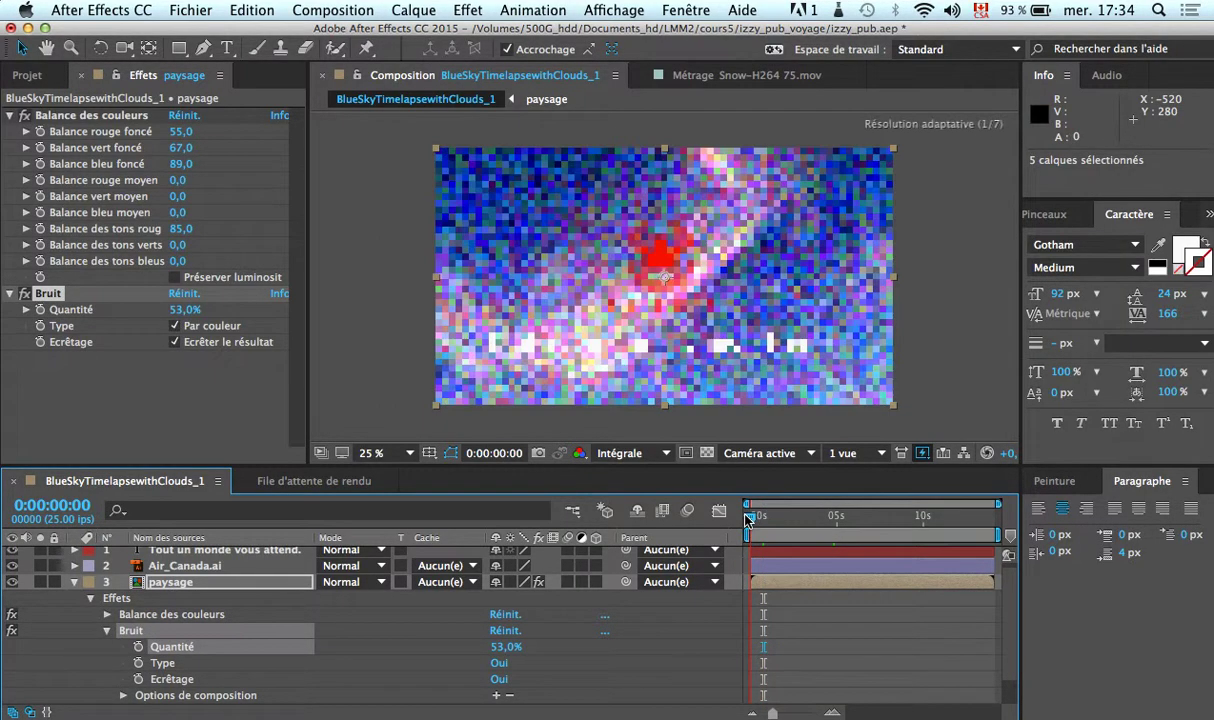
{"action": "left_click", "coordinate": [138, 646]}
{"action": "left_click", "coordinate": [138, 662]}
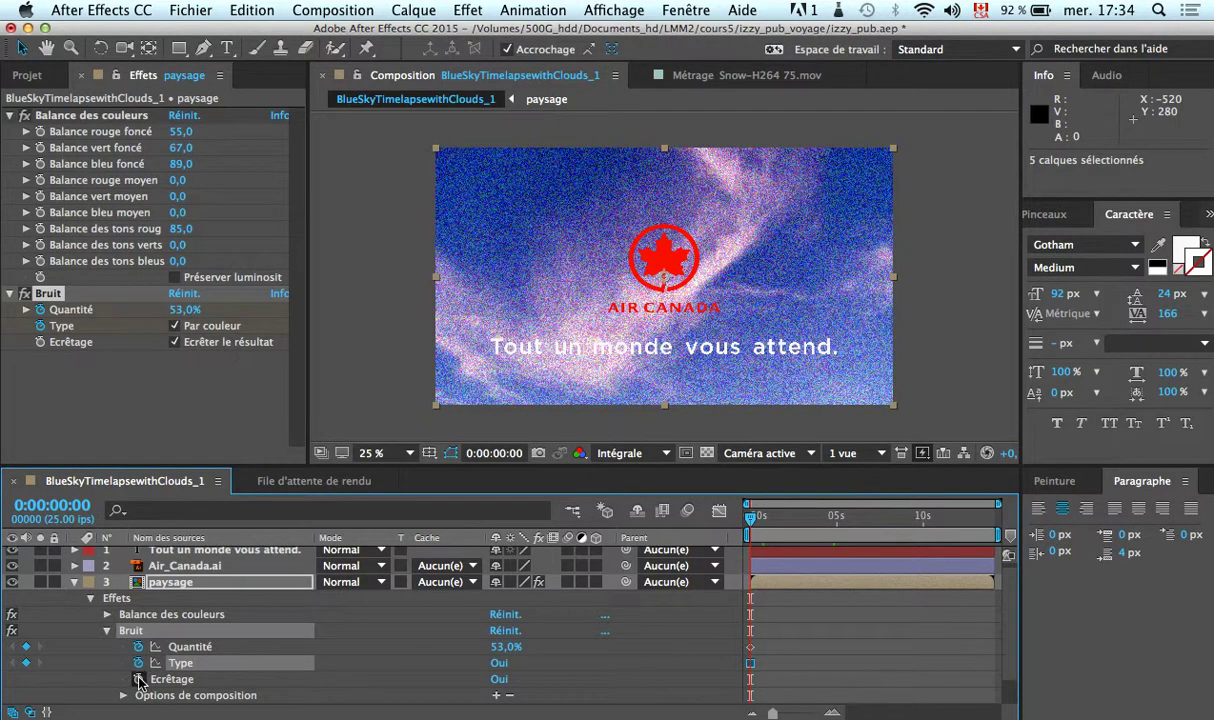
{"action": "left_click", "coordinate": [138, 679]}
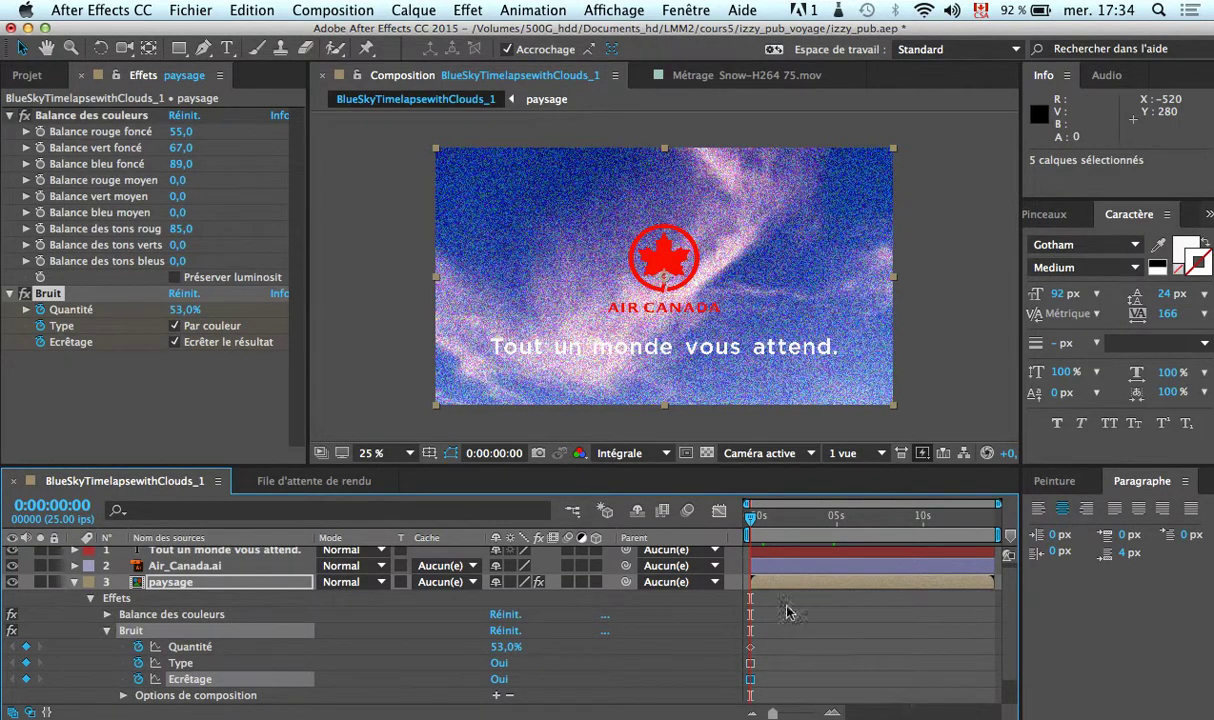
- Add keyframes for Quantité, Type and Ecrêtage at 0:00:04:01 and set the Bruit Quantité there to 0%
{"action": "left_click_drag", "start_coordinate": [751, 518], "coordinate": [820, 516]}
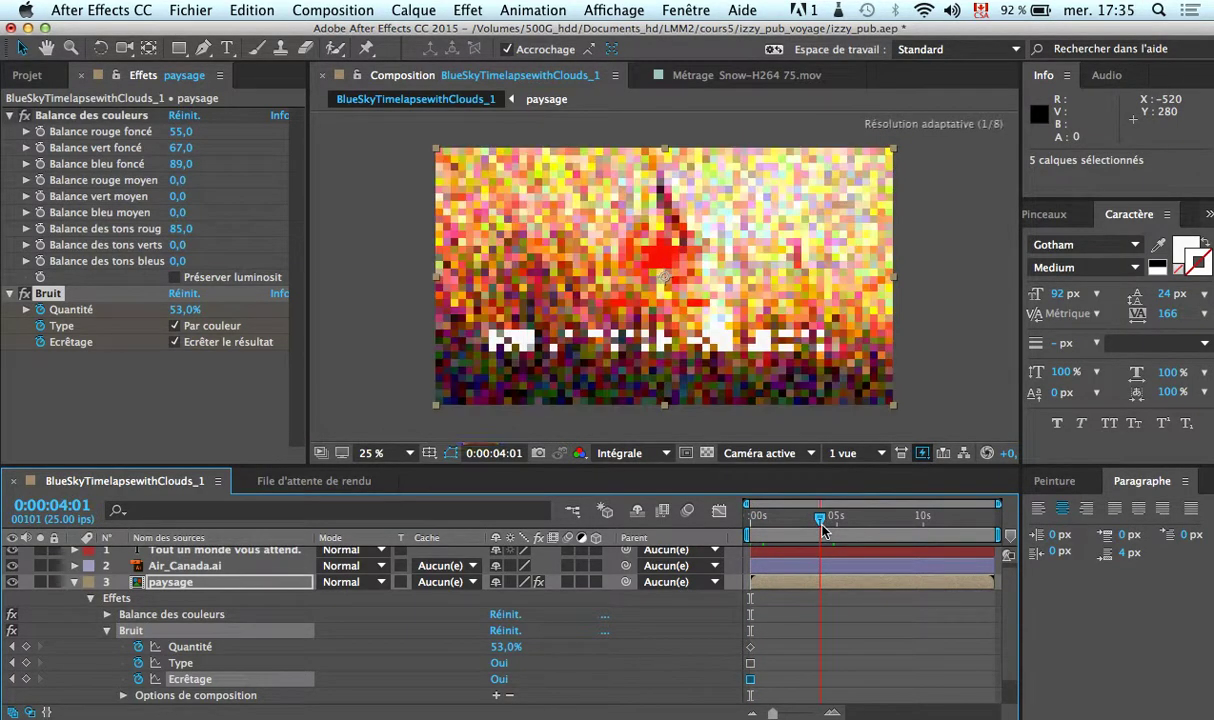
{"action": "left_click", "coordinate": [26, 646]}
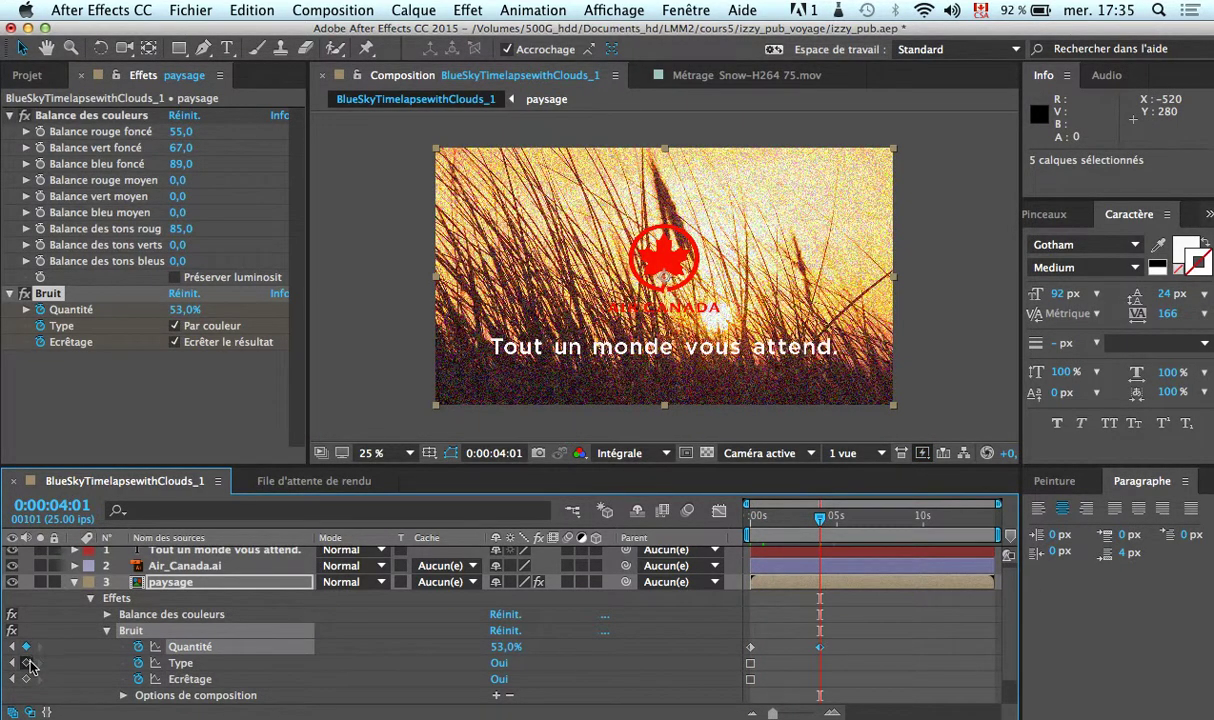
{"action": "left_click", "coordinate": [26, 662]}
{"action": "left_click", "coordinate": [26, 679]}
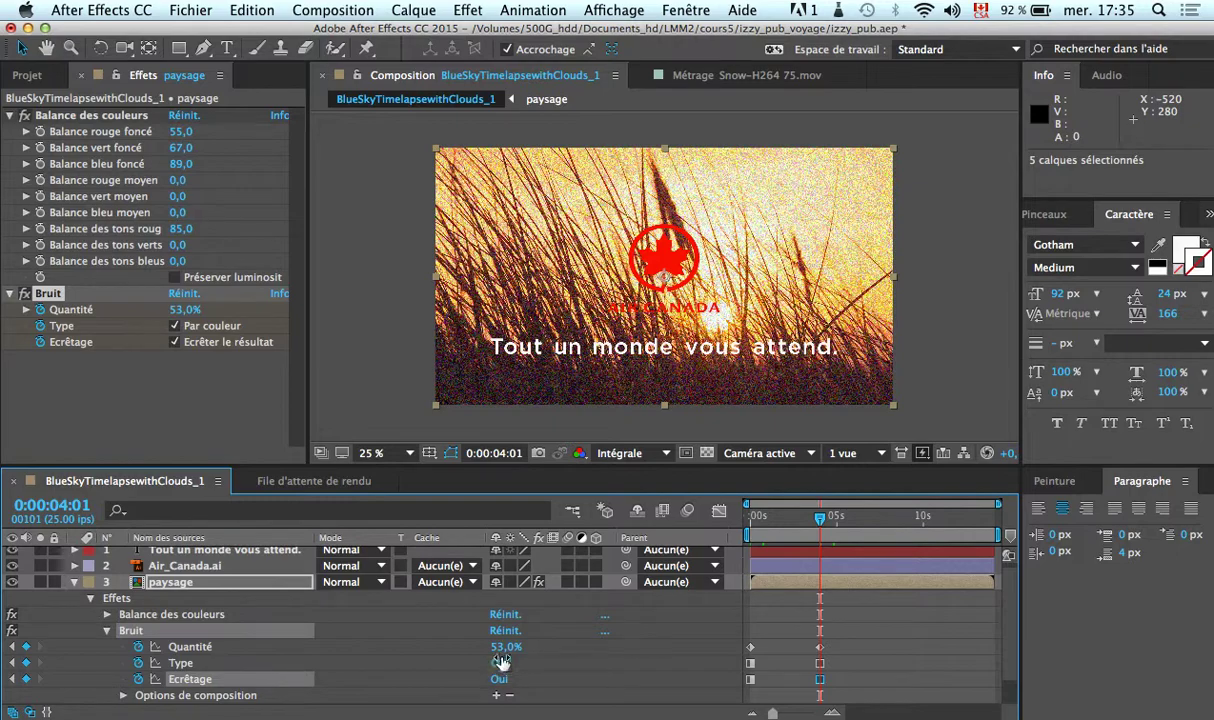
{"action": "left_click_drag", "start_coordinate": [495, 645], "coordinate": [438, 650]}
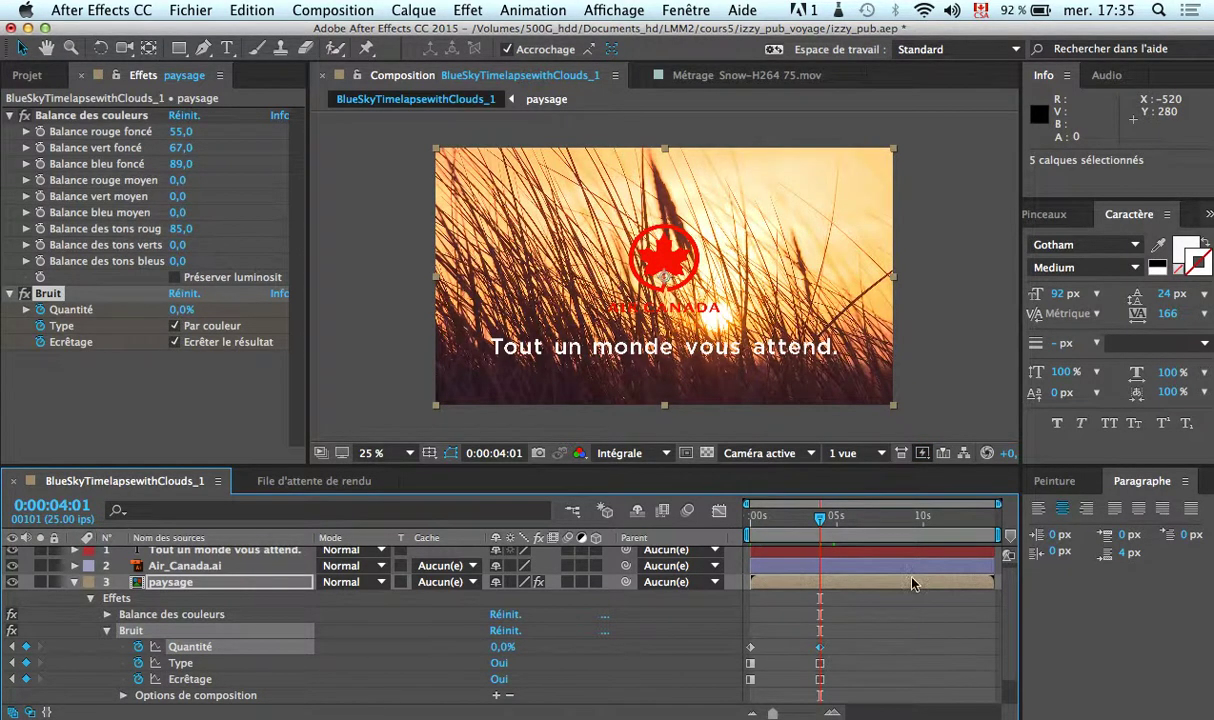
- Preview the noise animation from near the start and return to the first frame
{"action": "left_click_drag", "start_coordinate": [822, 530], "coordinate": [755, 528]}
{"action": "key", "text": "space"}
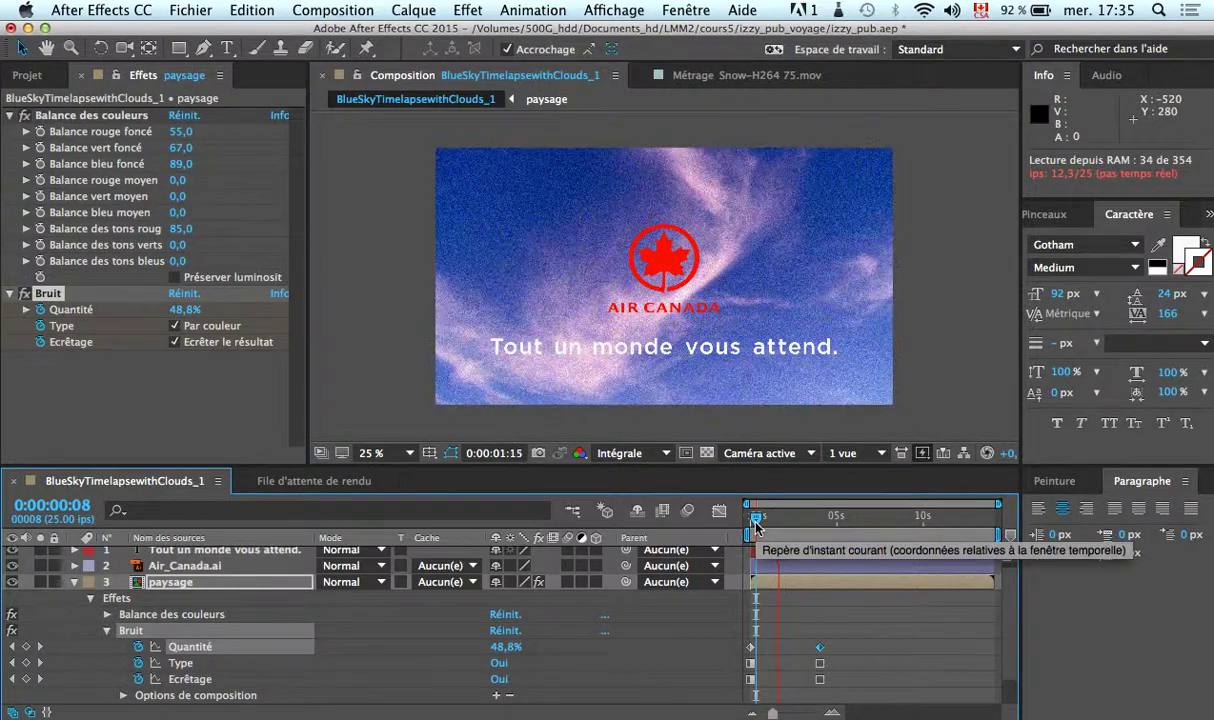
{"action": "left_click", "coordinate": [829, 517]}
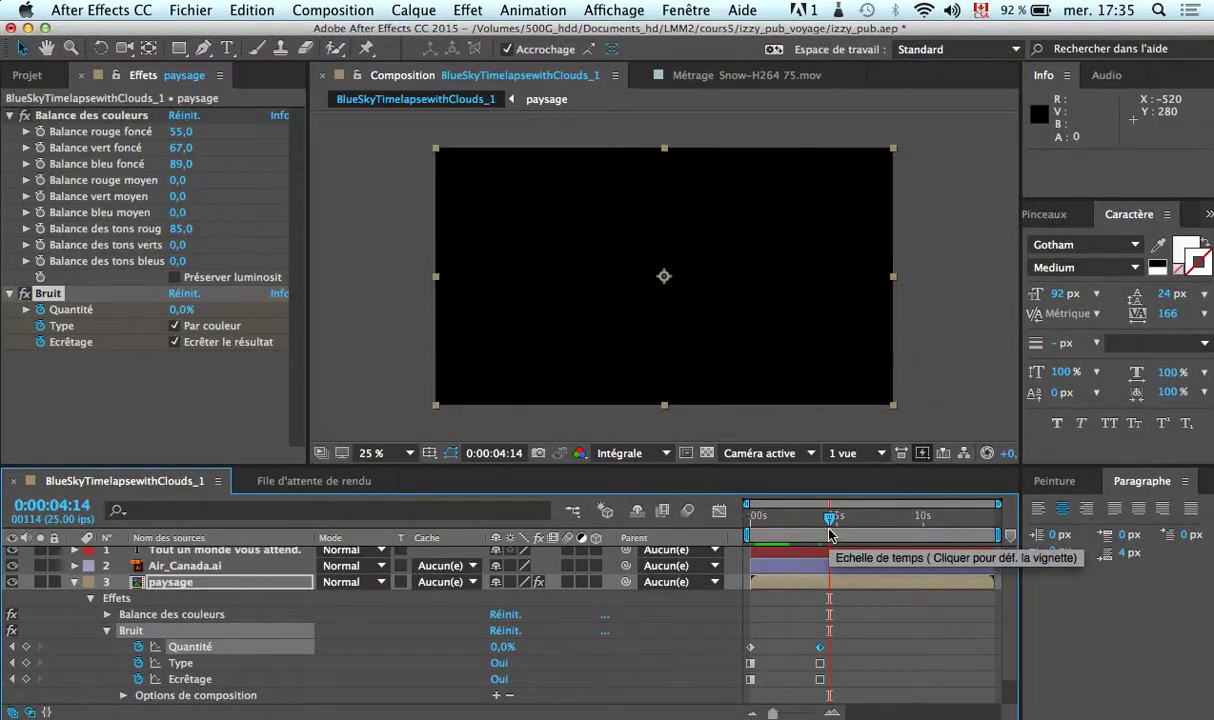
{"action": "key", "text": "Home"}
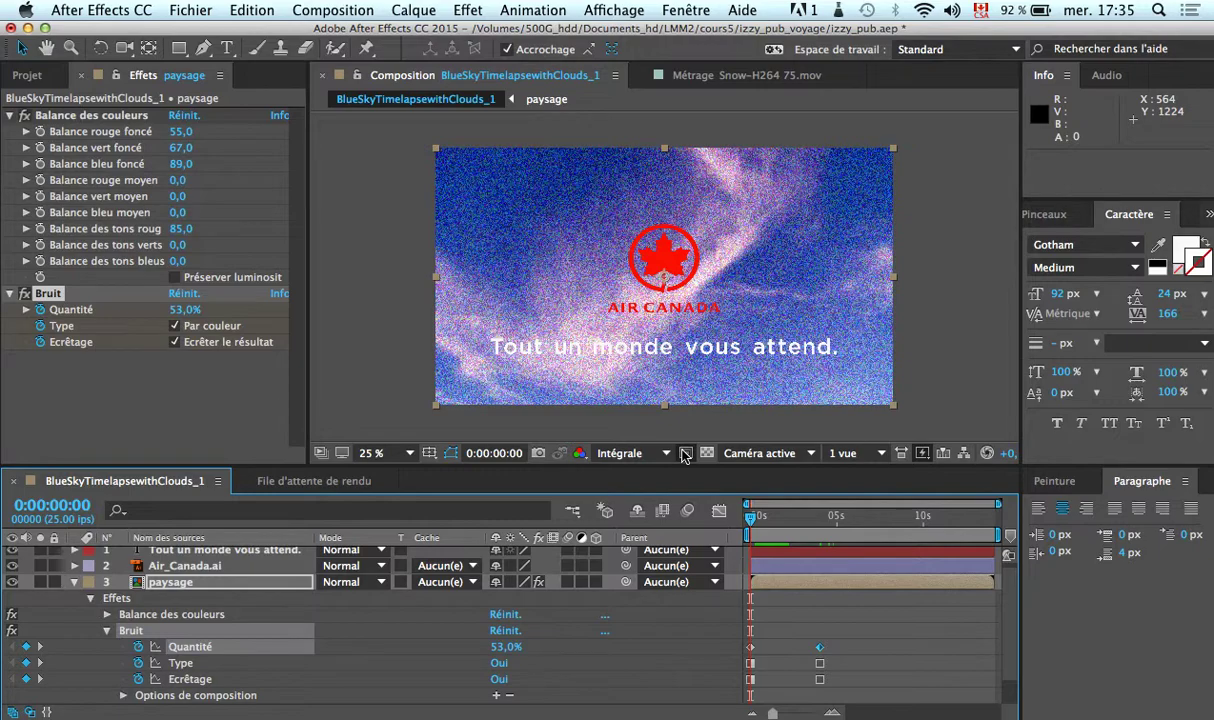
- Draw a region of interest about 220 px wide and 268 px high over the left part of the composition image
{"action": "left_click", "coordinate": [685, 454]}
{"action": "left_click_drag", "start_coordinate": [474, 250], "coordinate": [533, 320]}
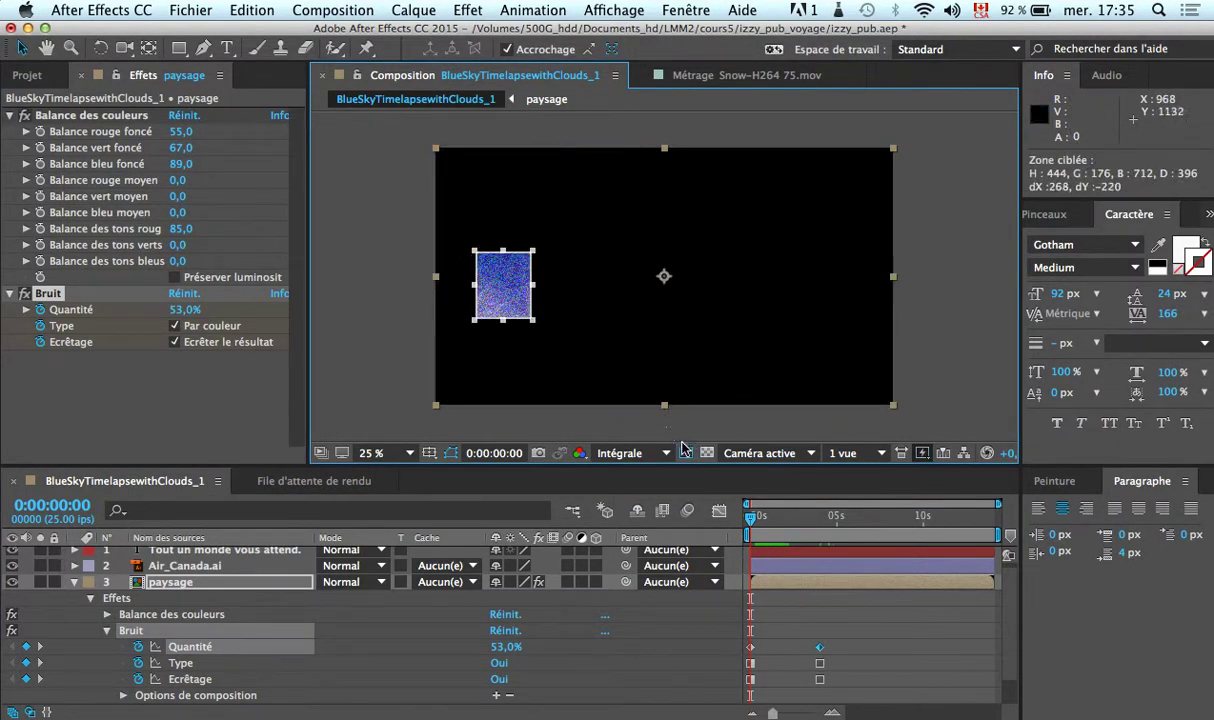
- Preview the noise fade on the landscape, return to the first frame and collapse the paysage layer's properties
{"action": "key", "text": "space"}
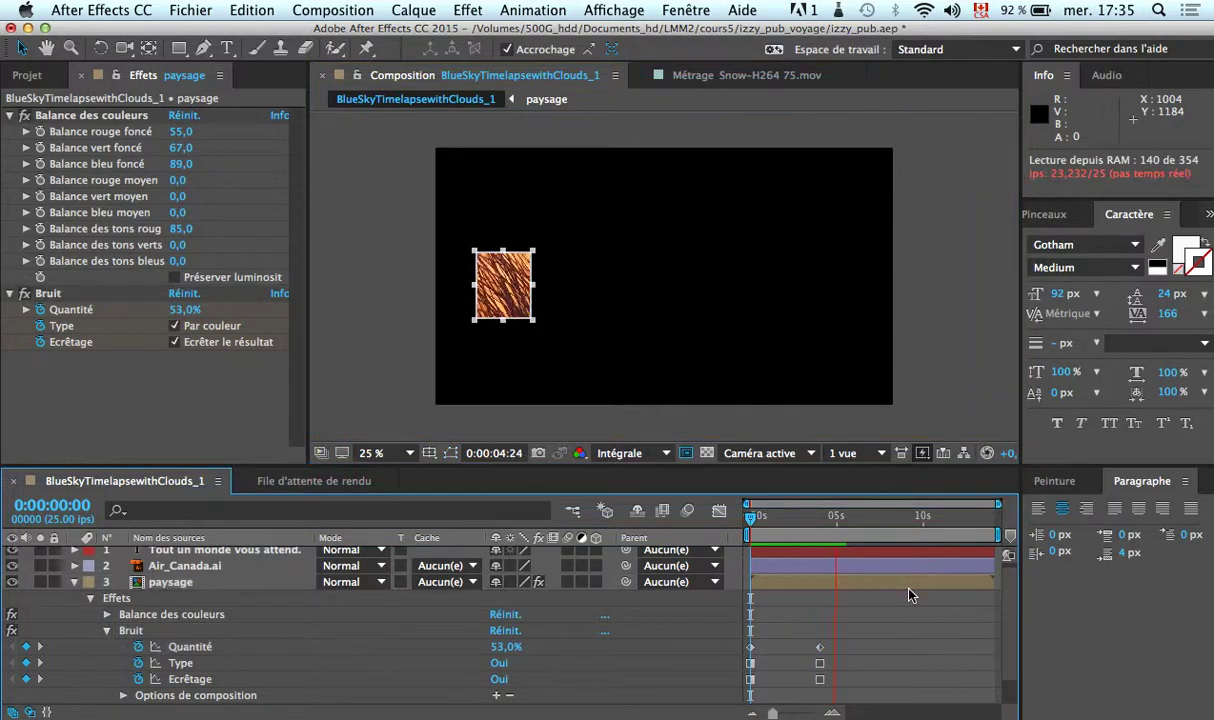
{"action": "key", "text": "space"}
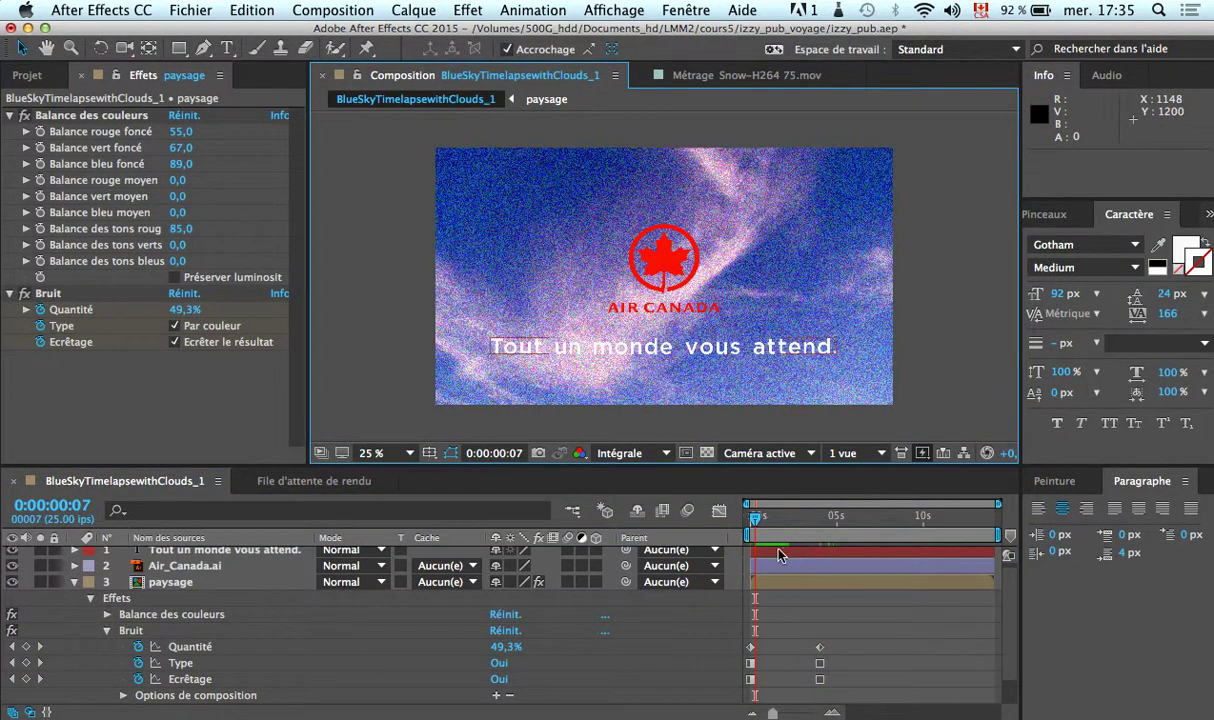
{"action": "left_click_drag", "start_coordinate": [790, 518], "coordinate": [726, 517]}
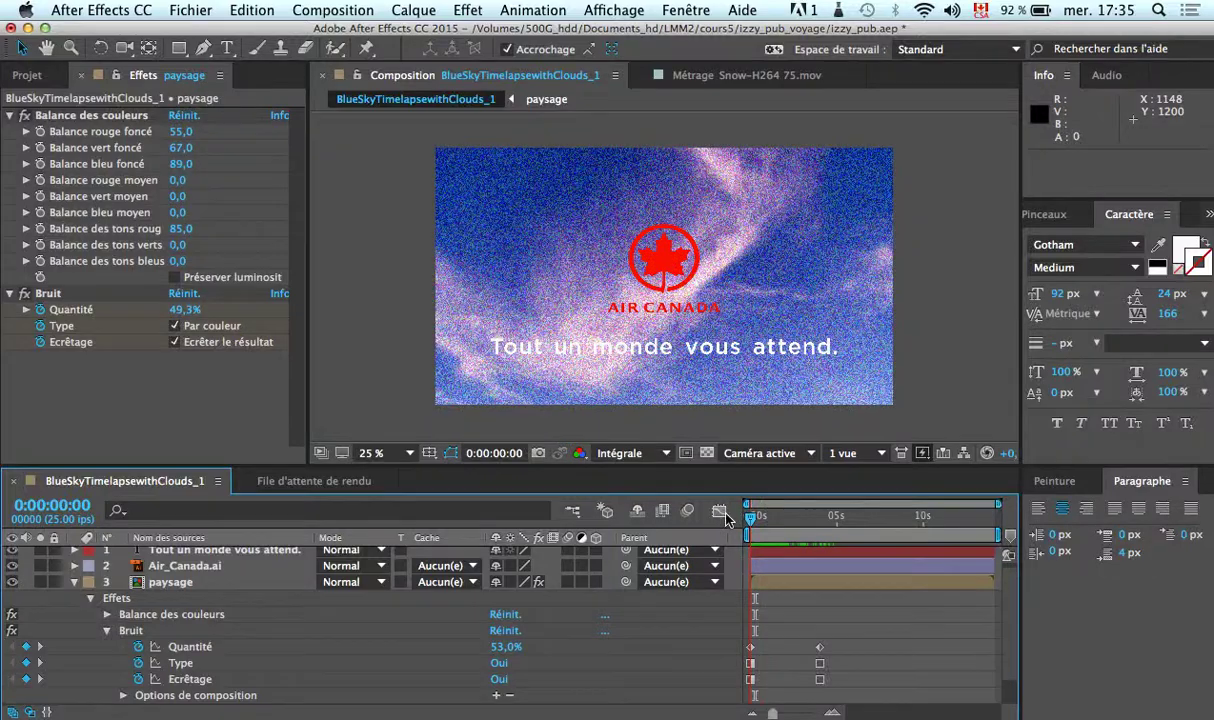
{"action": "key", "text": "u"}
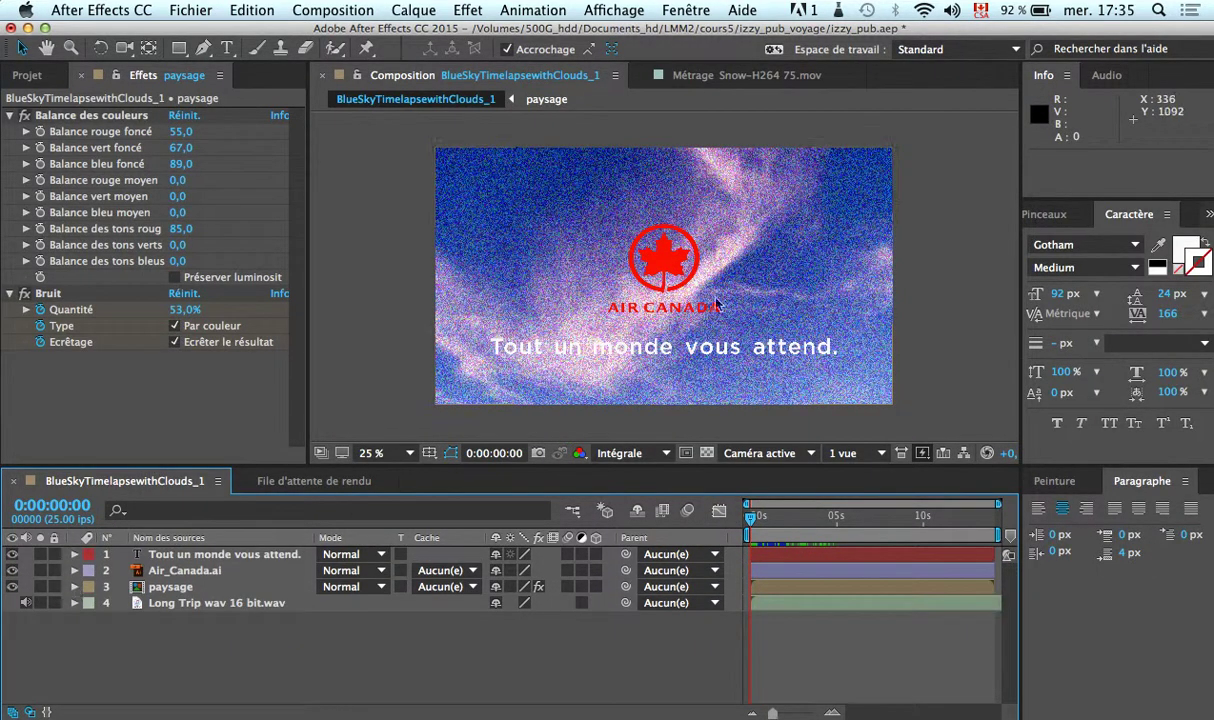
- Lower the system volume and apply the Modulateur audio effect to the Long Trip wav 16 bit.wav layer
{"action": "left_click", "coordinate": [952, 10]}
{"action": "left_click_drag", "start_coordinate": [953, 37], "coordinate": [950, 92]}
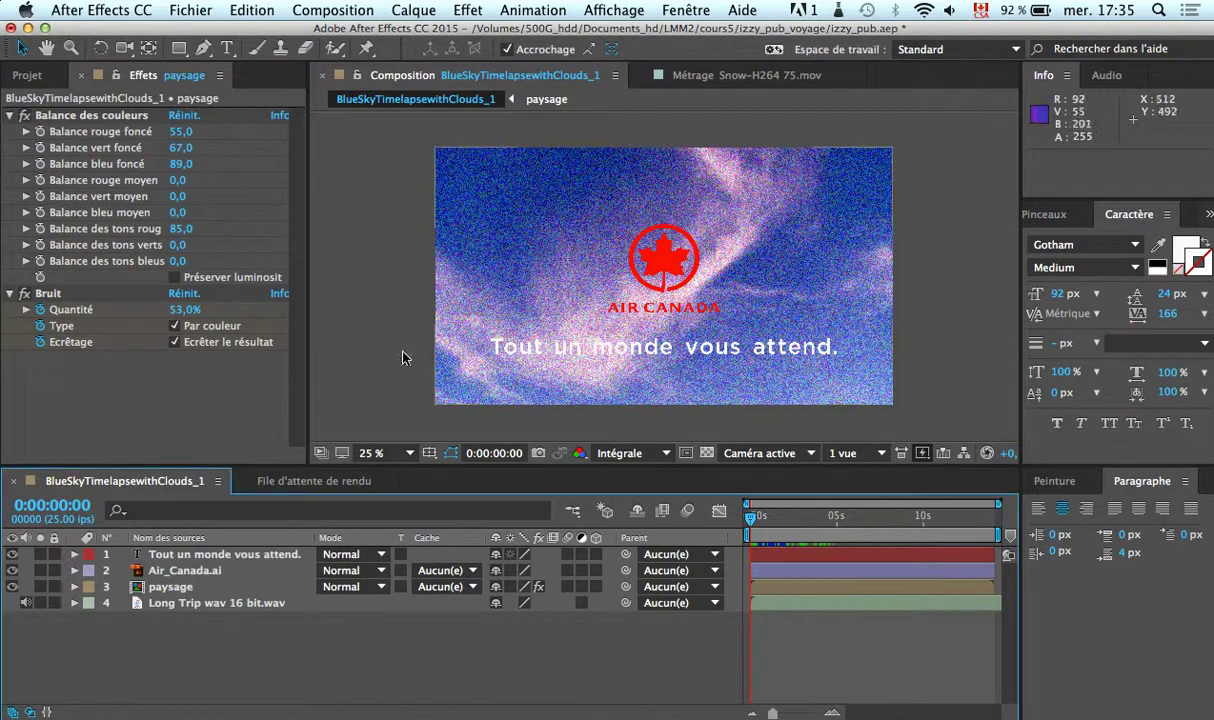
{"action": "left_click", "coordinate": [157, 604]}
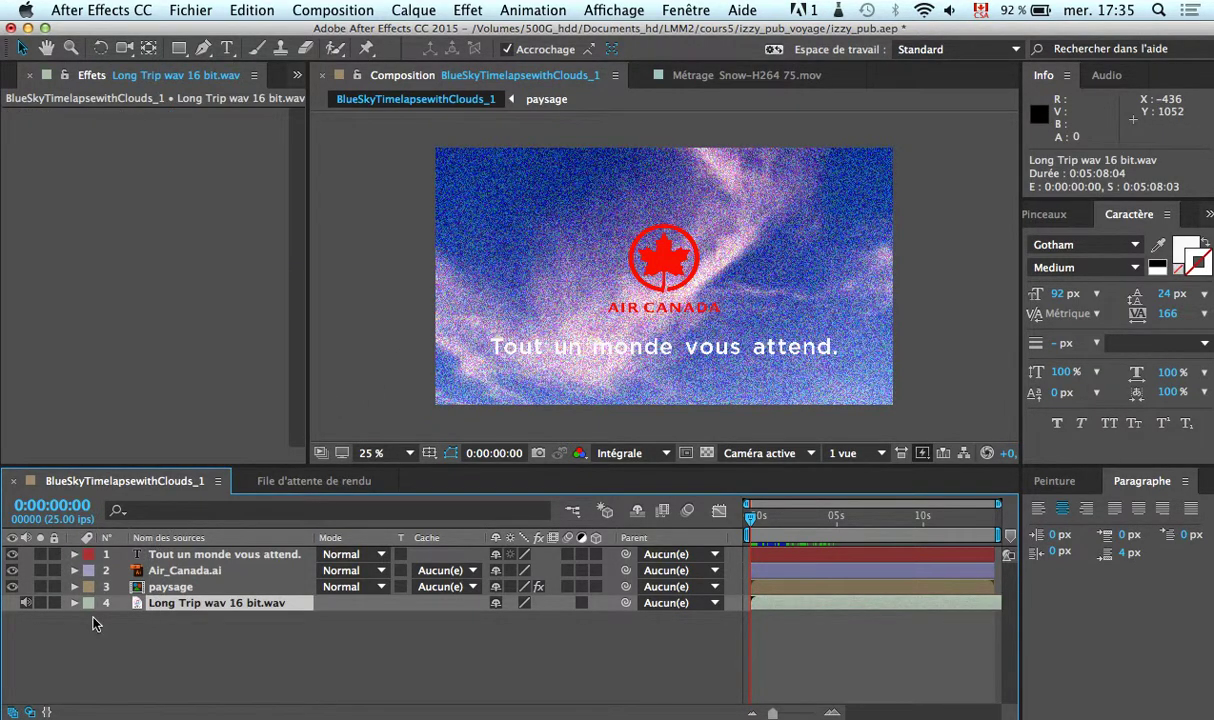
{"action": "left_click", "coordinate": [468, 10]}
{"action": "mouse_move", "coordinate": [505, 99]}
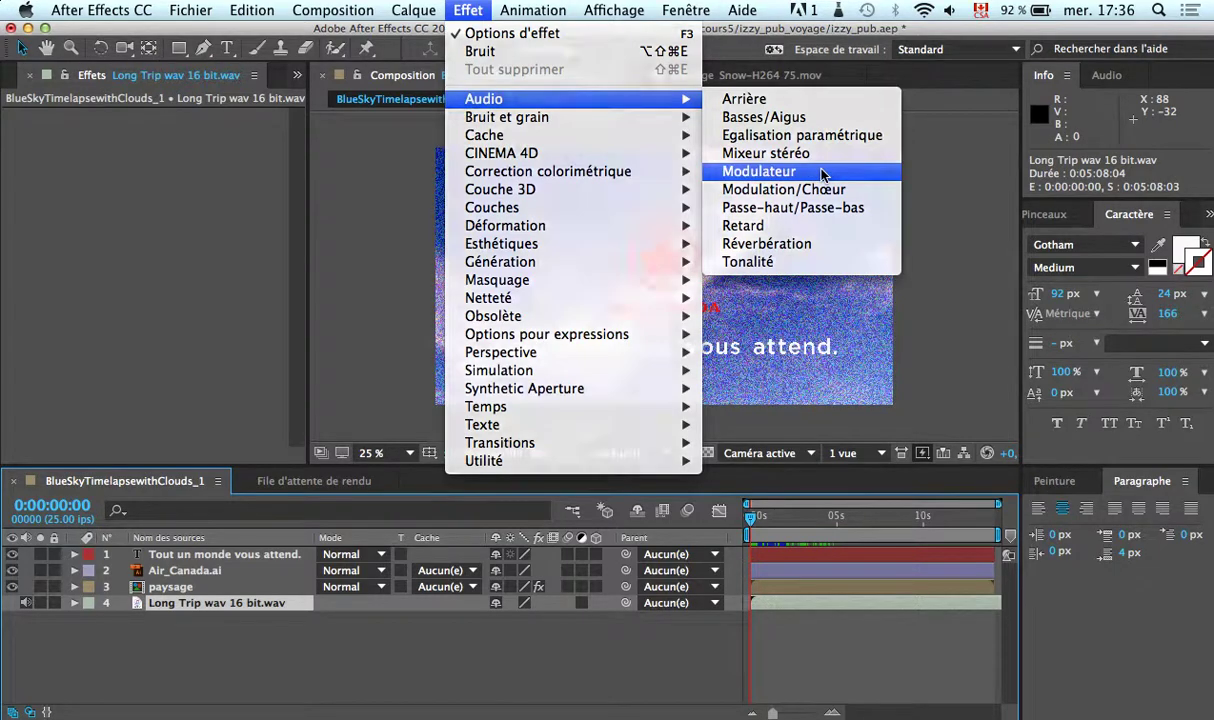
{"action": "left_click", "coordinate": [822, 174]}
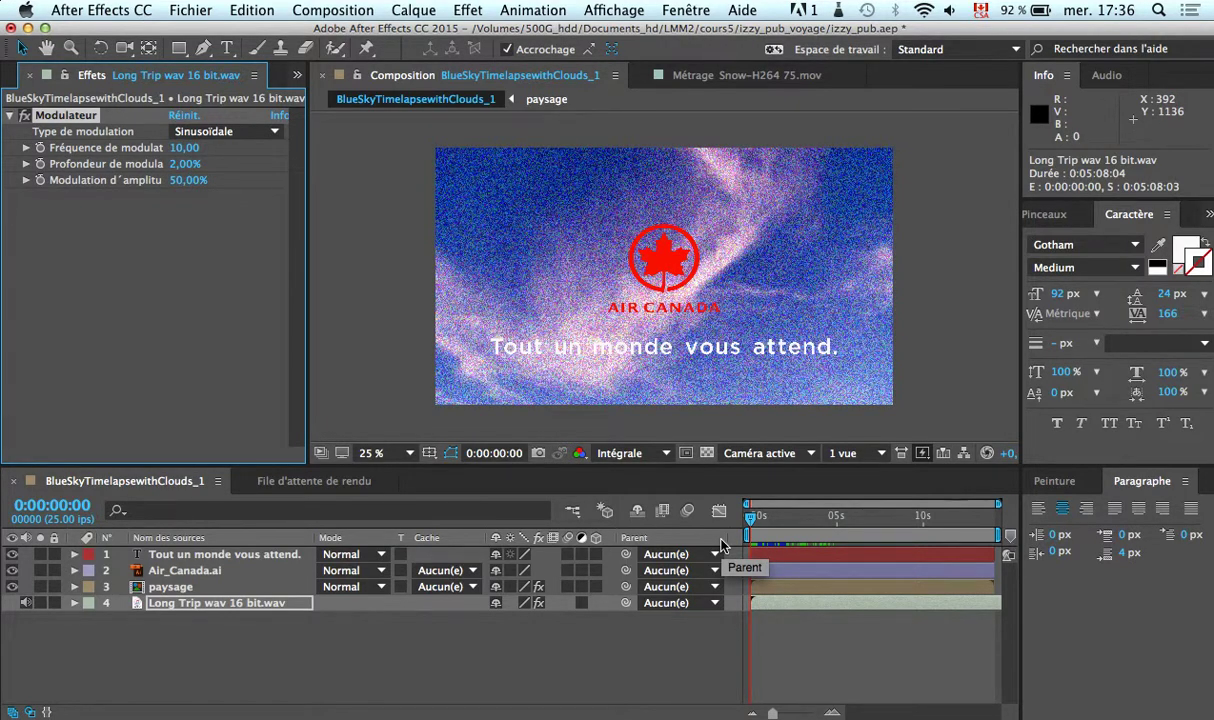
- Preview the modulated soundtrack and reveal the Modulateur properties of the Long Trip wav 16 bit.wav layer in the timeline
{"action": "key", "text": "space"}
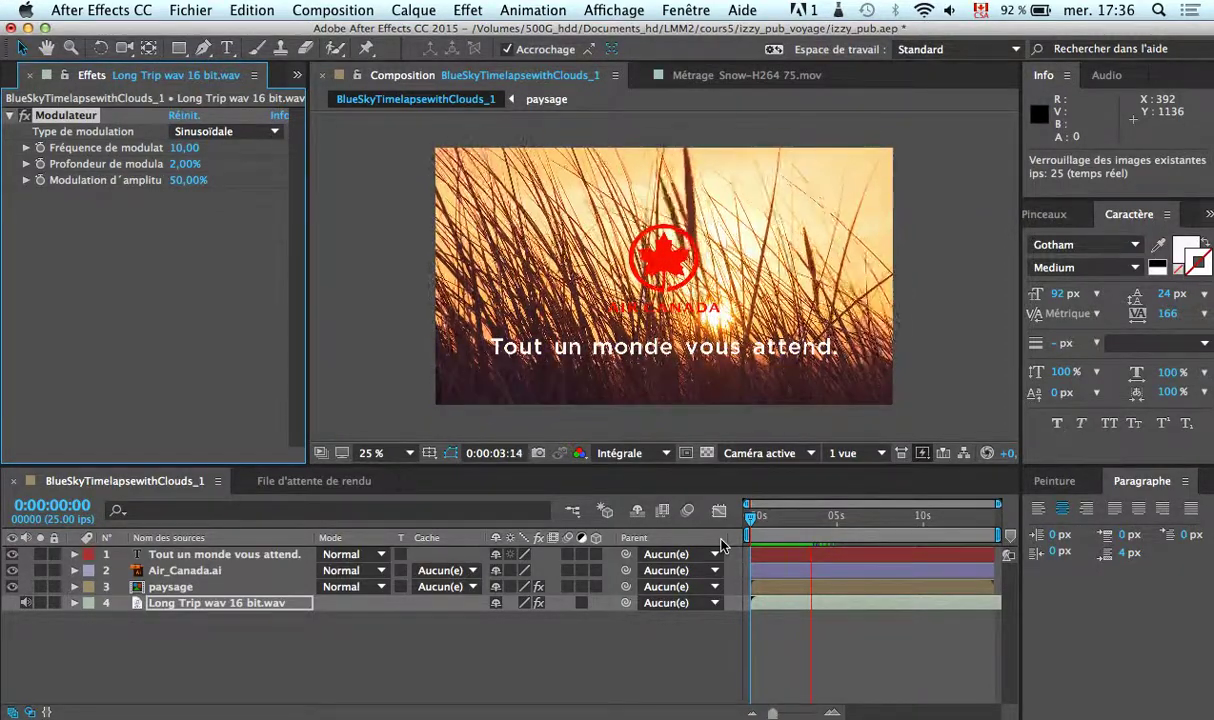
{"action": "key", "text": "space"}
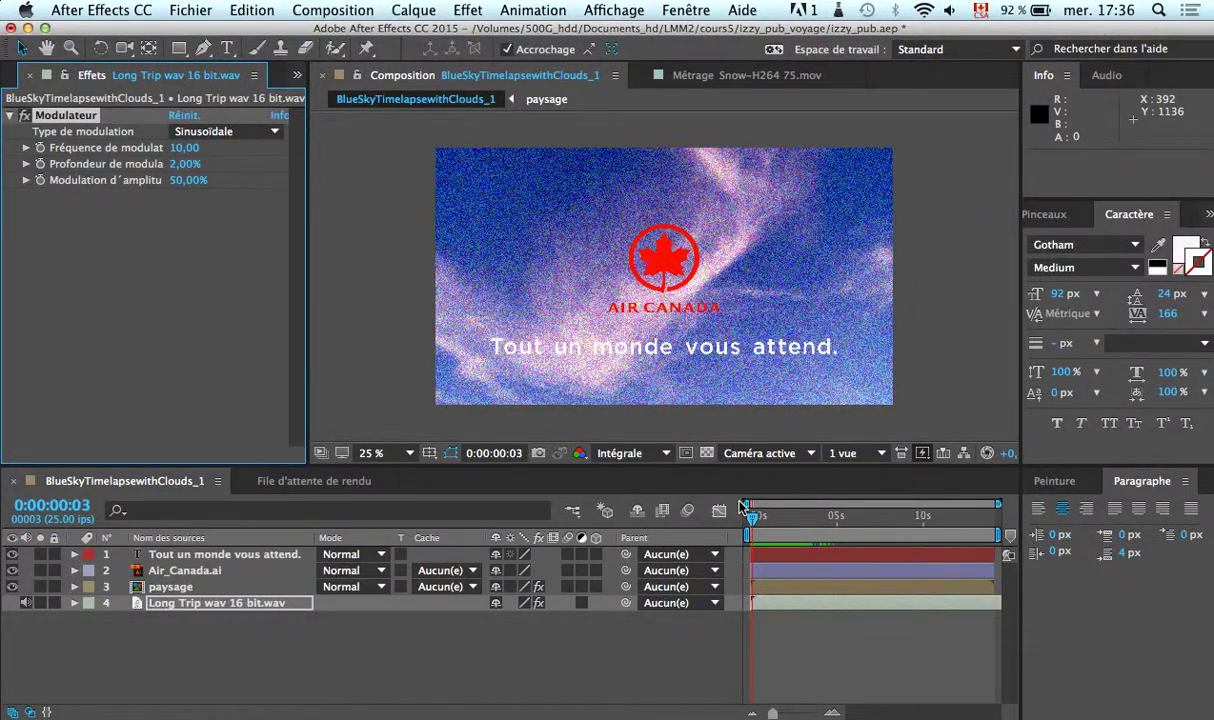
{"action": "left_click", "coordinate": [74, 603]}
{"action": "left_click", "coordinate": [91, 620]}
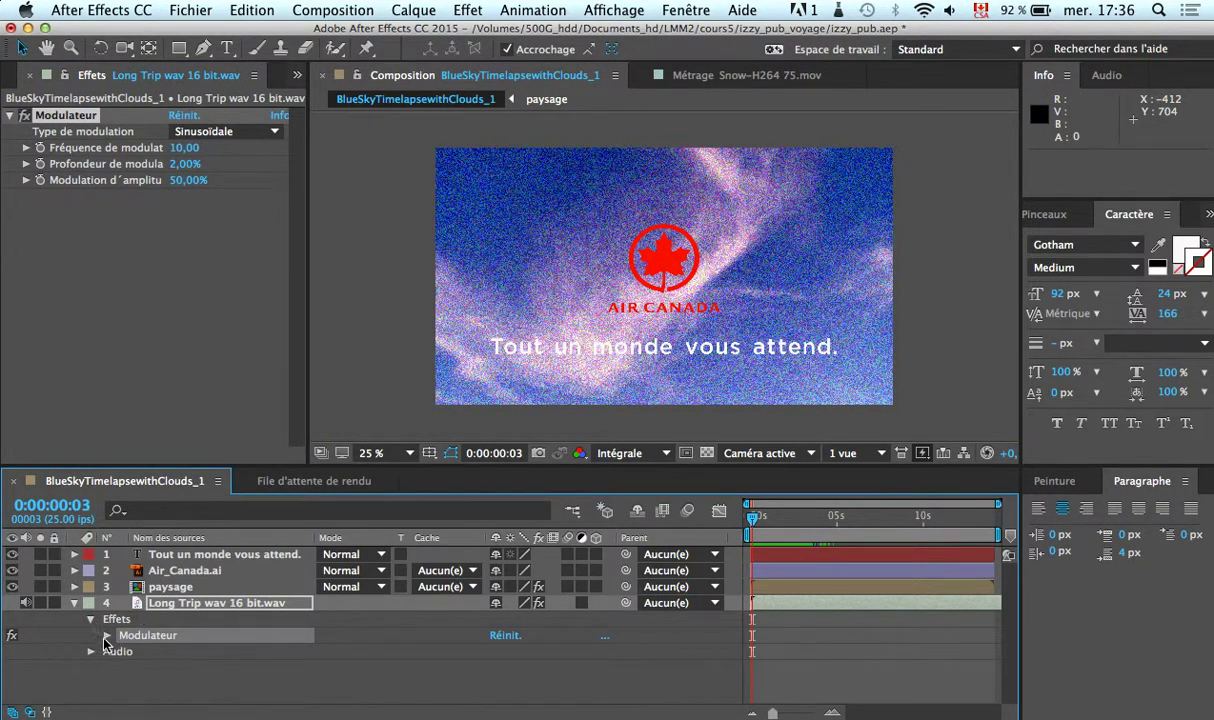
{"action": "left_click", "coordinate": [106, 636]}
{"action": "scroll", "coordinate": [190, 660], "scroll_direction": "down", "scroll_amount": 1}
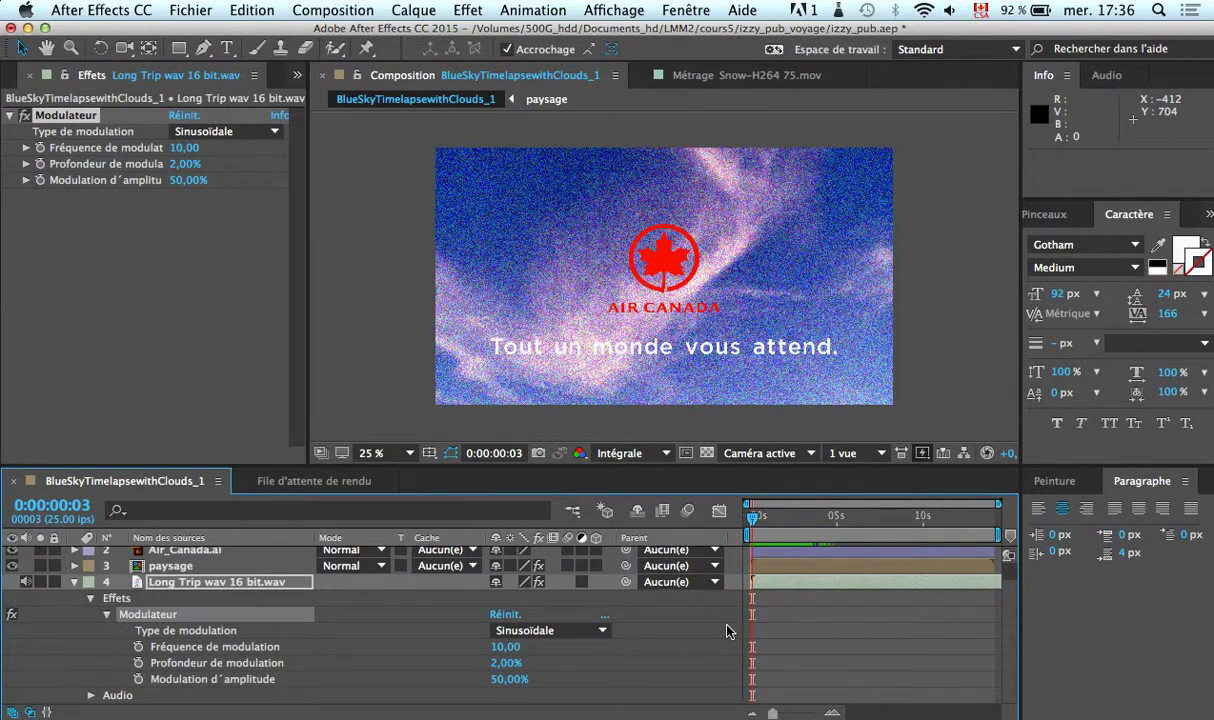
- Raise the system volume and listen to the soundtrack with the Modulateur effect
{"action": "left_click", "coordinate": [949, 10]}
{"action": "left_click_drag", "start_coordinate": [957, 96], "coordinate": [951, 49]}
{"action": "key", "text": "space"}
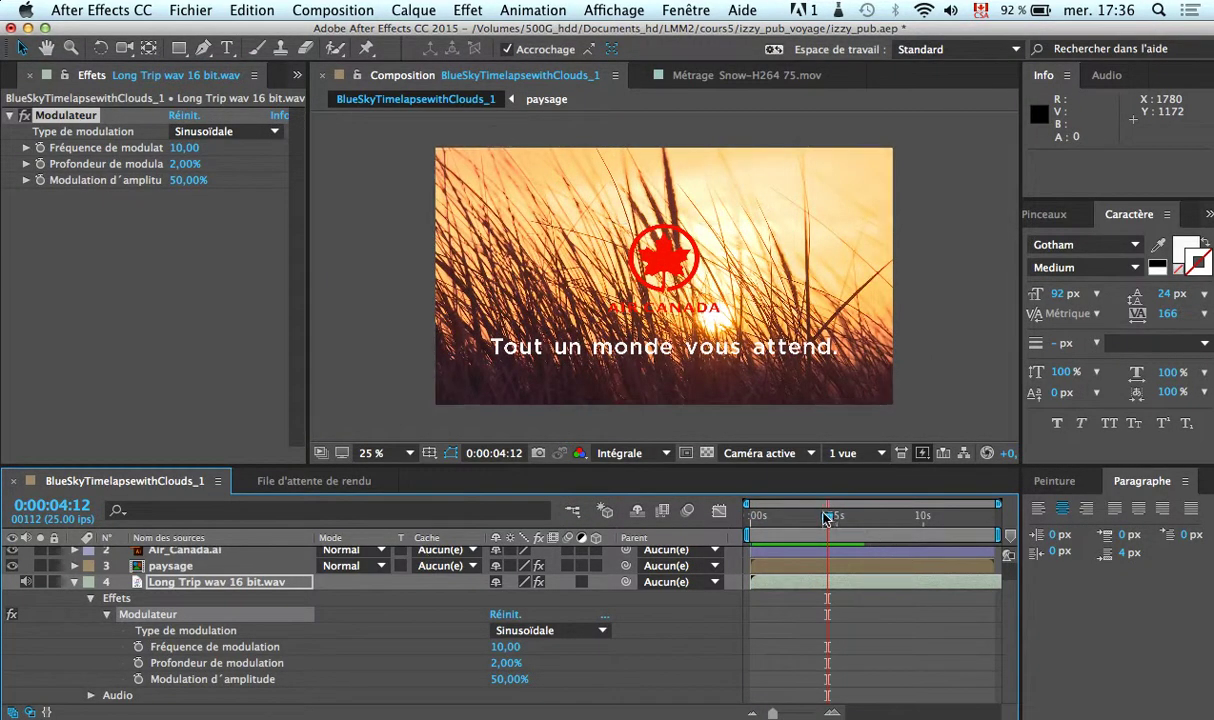
- Start keyframing the Modulateur's Fréquence de modulation, Profondeur de modulation and Modulation d'amplitude at 0:00:00:00
{"action": "left_click_drag", "start_coordinate": [828, 524], "coordinate": [632, 503]}
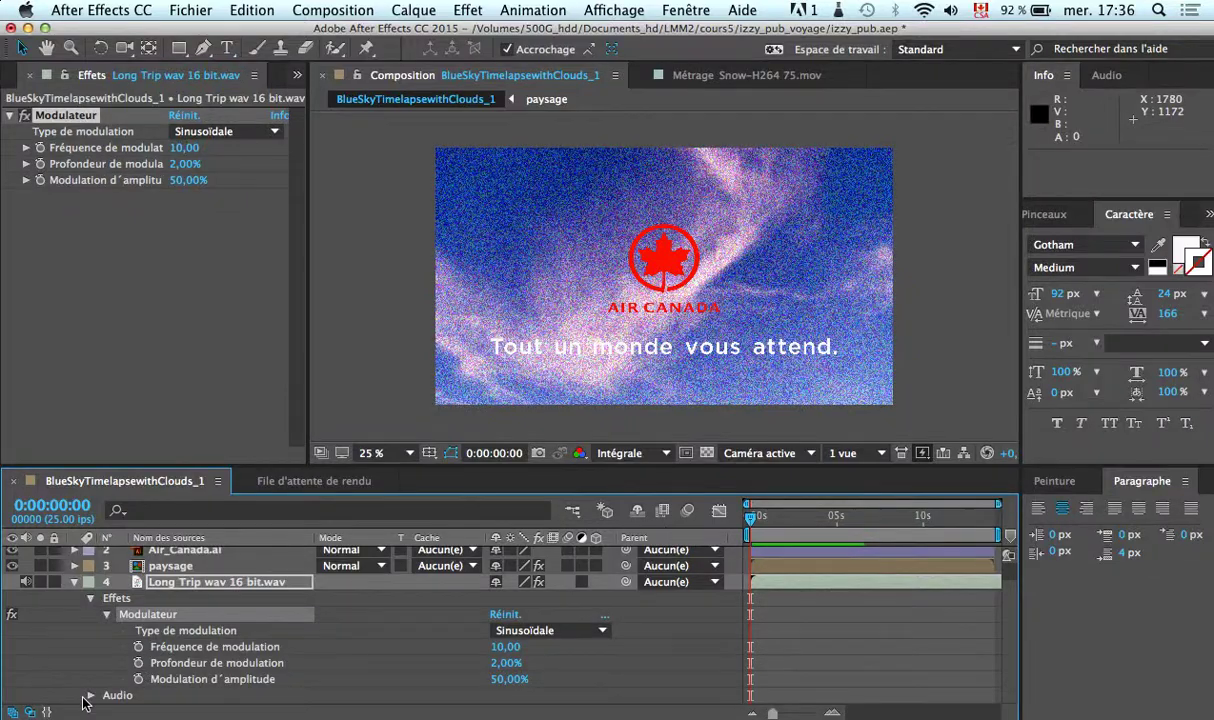
{"action": "left_click", "coordinate": [139, 647]}
{"action": "left_click", "coordinate": [139, 663]}
{"action": "left_click", "coordinate": [139, 679]}
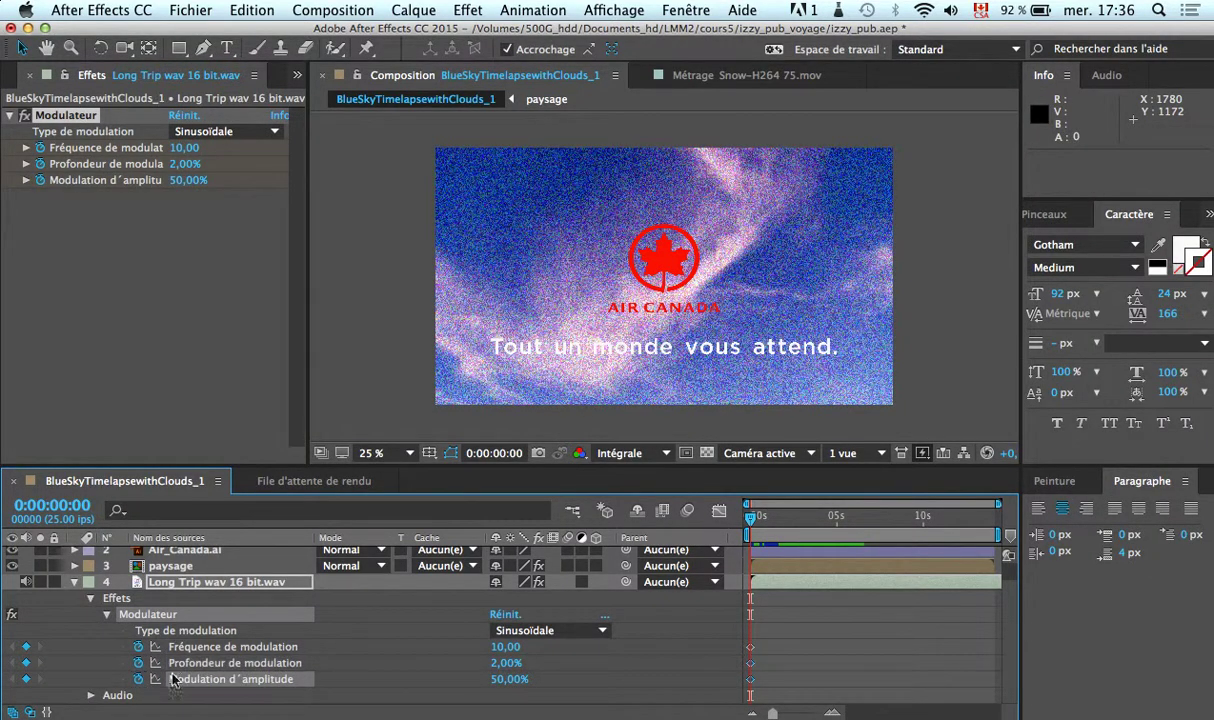
- Add keyframes for the three Modulateur properties at 0:00:04:13, setting Fréquence to 0, Profondeur to 0% and Modulation d'amplitude to 0%
{"action": "left_click_drag", "start_coordinate": [758, 540], "coordinate": [828, 540]}
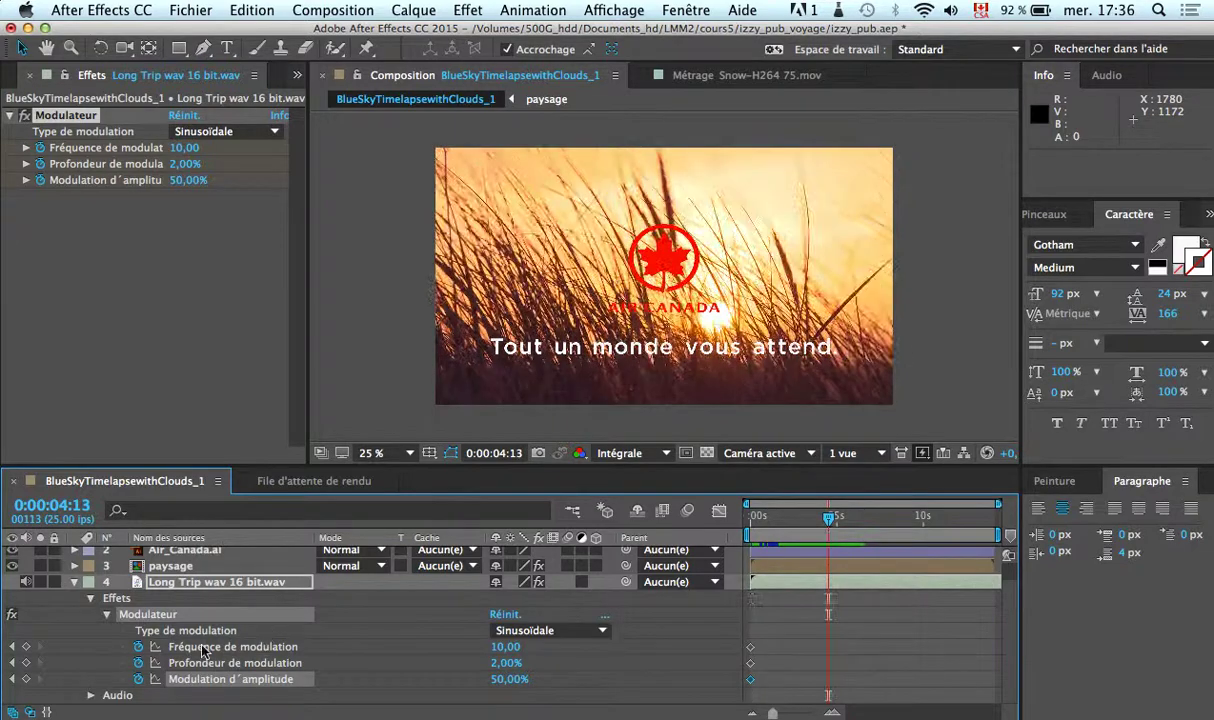
{"action": "left_click", "coordinate": [26, 647]}
{"action": "left_click", "coordinate": [26, 663]}
{"action": "left_click", "coordinate": [26, 679]}
{"action": "left_click_drag", "start_coordinate": [497, 647], "coordinate": [420, 658]}
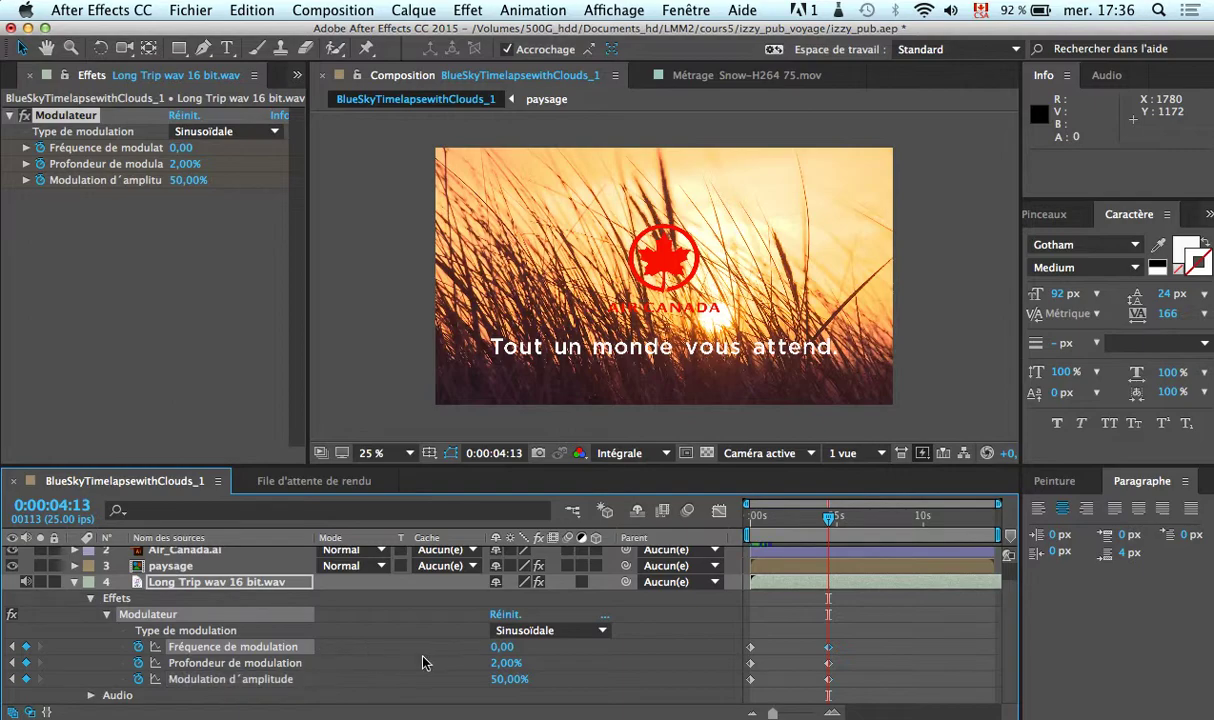
{"action": "left_click_drag", "start_coordinate": [503, 668], "coordinate": [395, 684]}
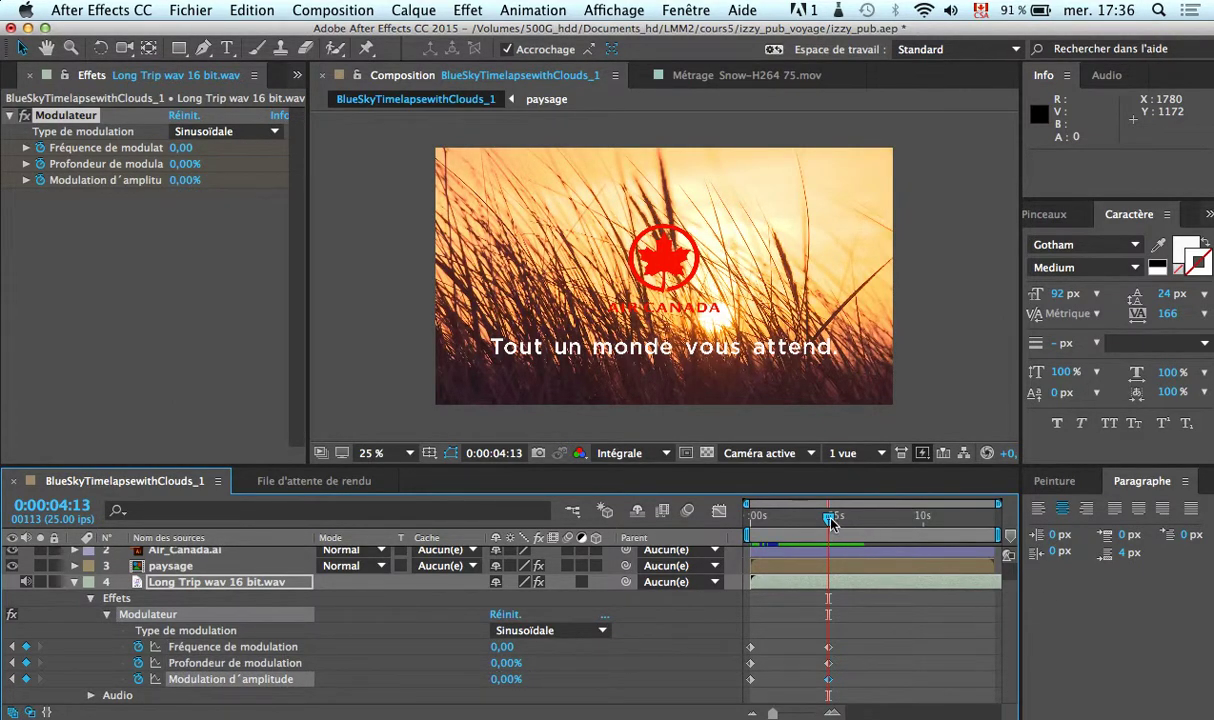
- Preview the modulation fade-out from the first frame and collapse the Long Trip wav 16 bit.wav layer
{"action": "key", "text": "Home"}
{"action": "key", "text": "space"}
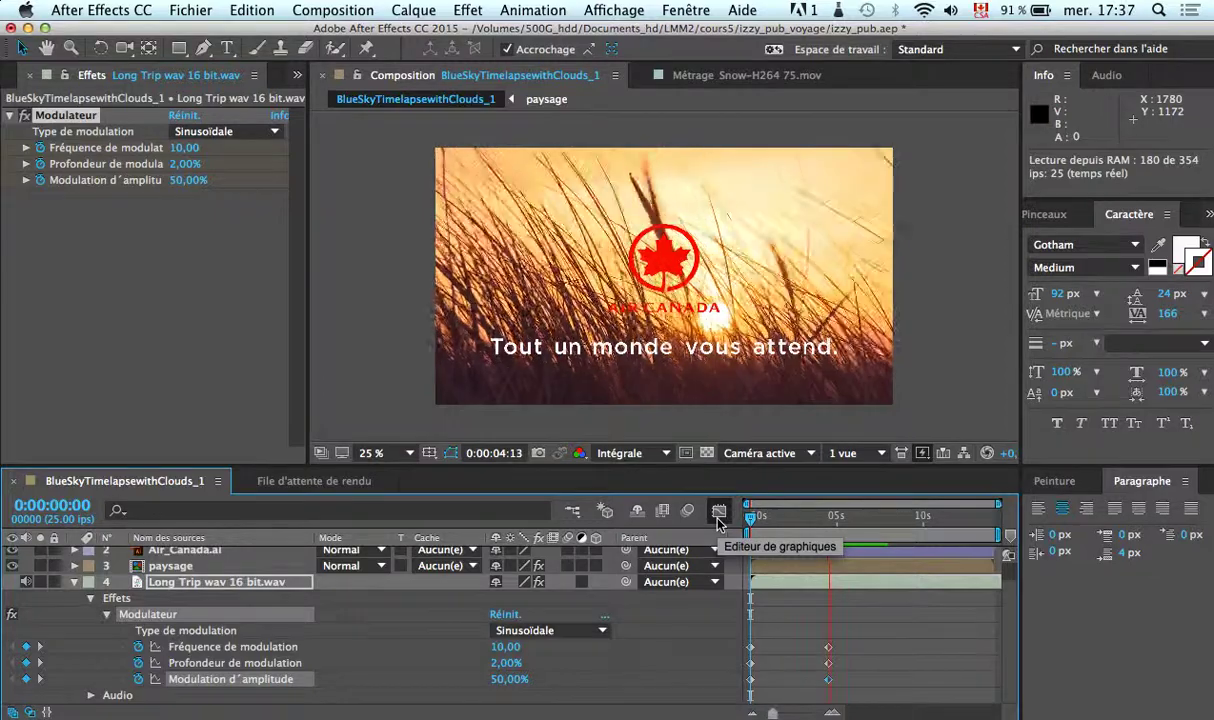
{"action": "key", "text": "space"}
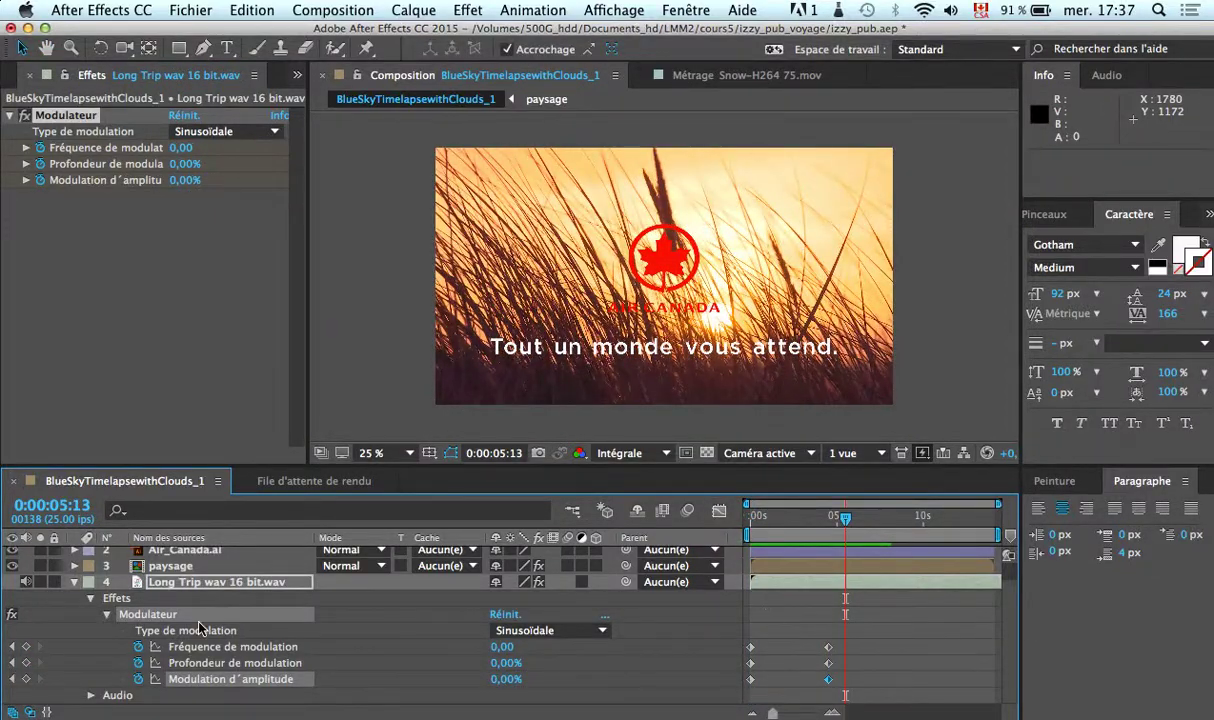
{"action": "left_click", "coordinate": [78, 590]}
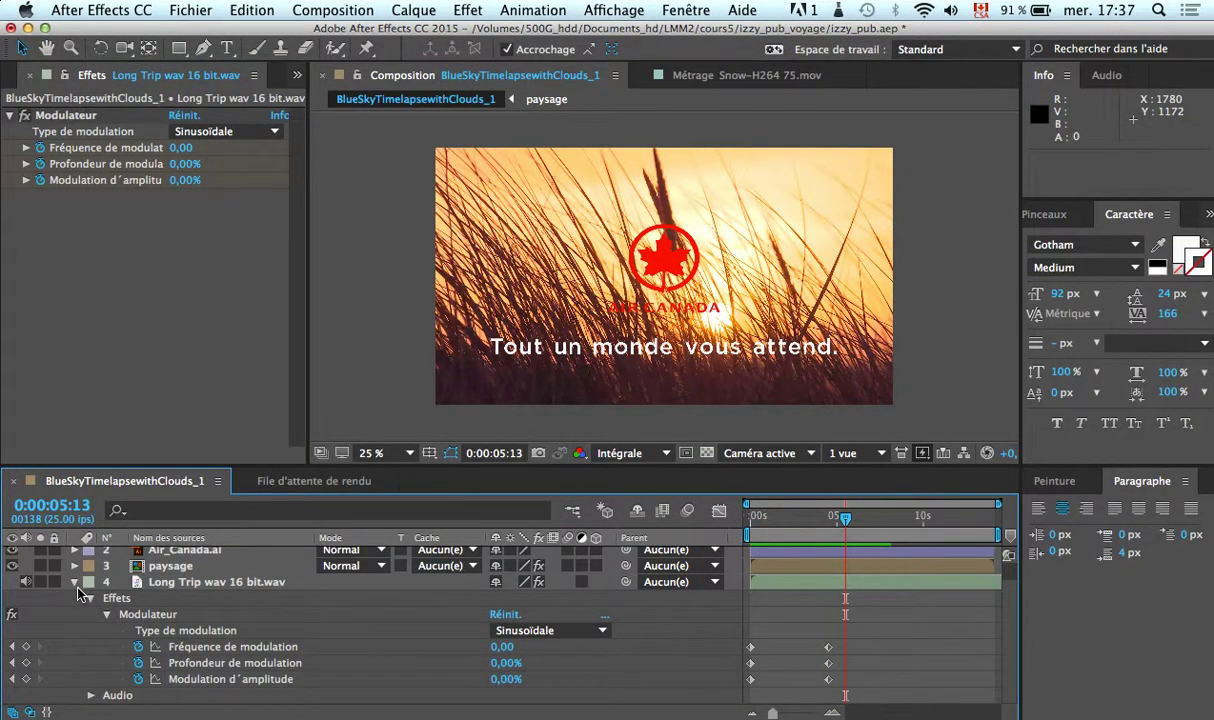
{"action": "left_click", "coordinate": [74, 582]}
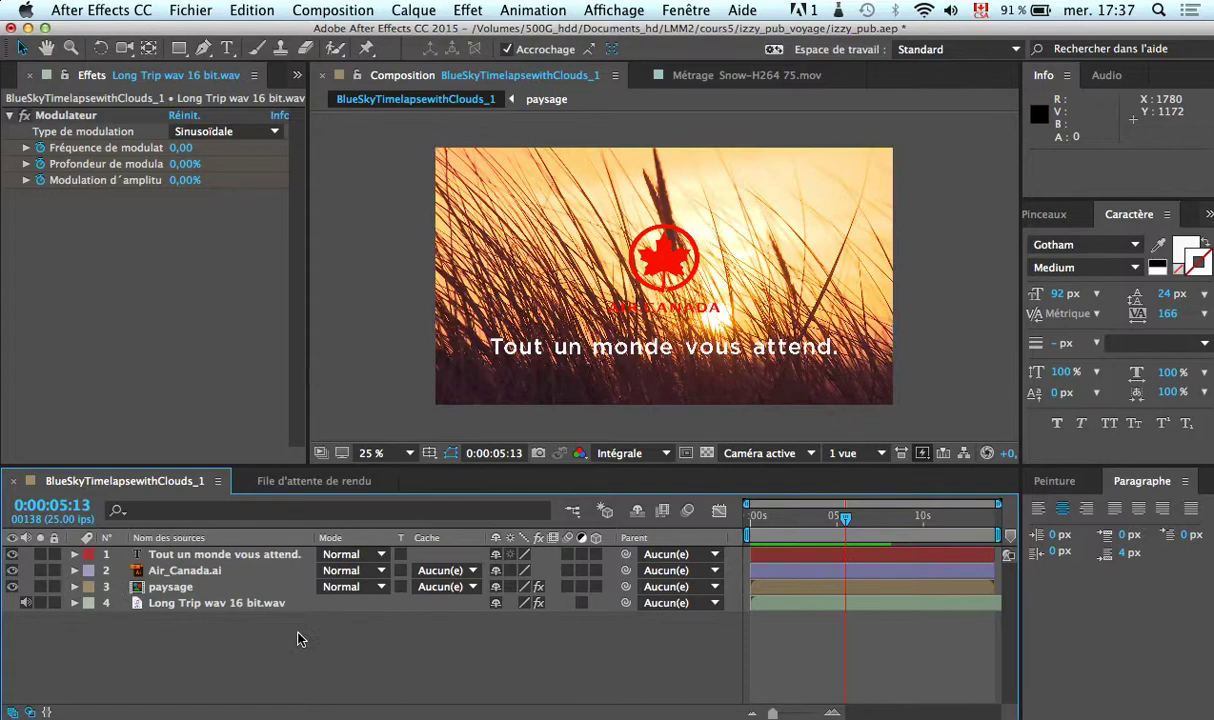
- Apply the CC Cylinder perspective effect to the "Tout un monde vous attend." text layer
{"action": "left_click", "coordinate": [185, 562]}
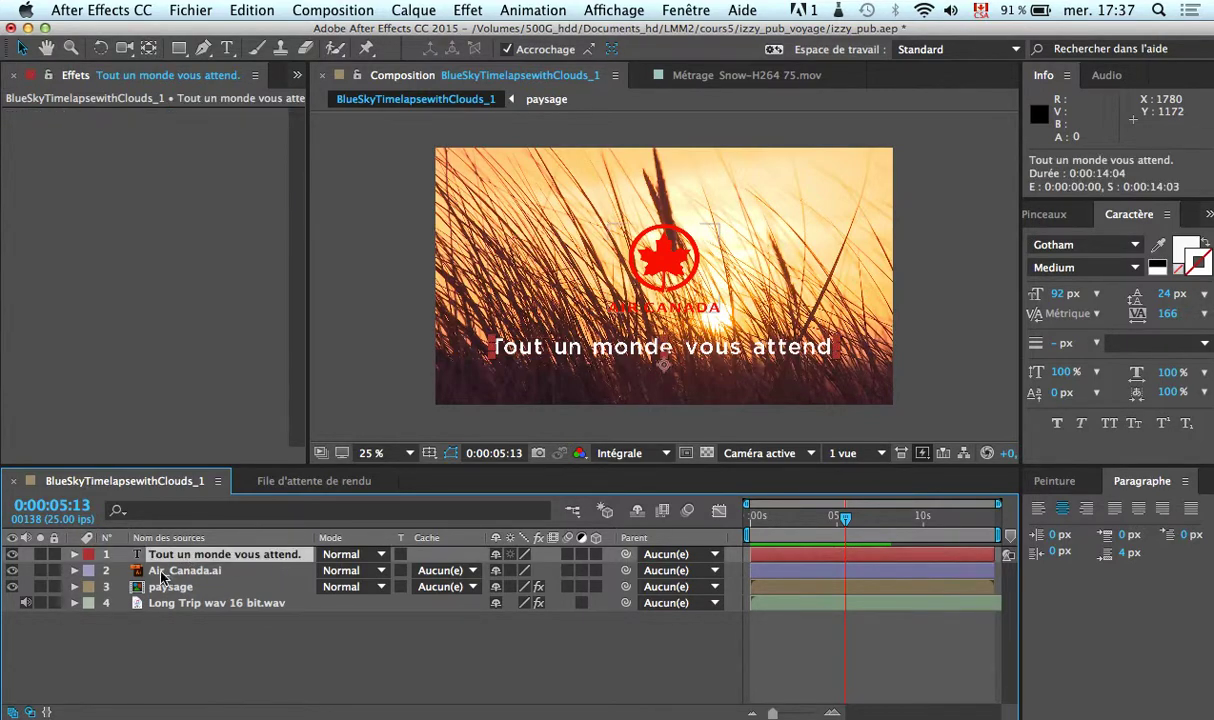
{"action": "left_click", "coordinate": [467, 10]}
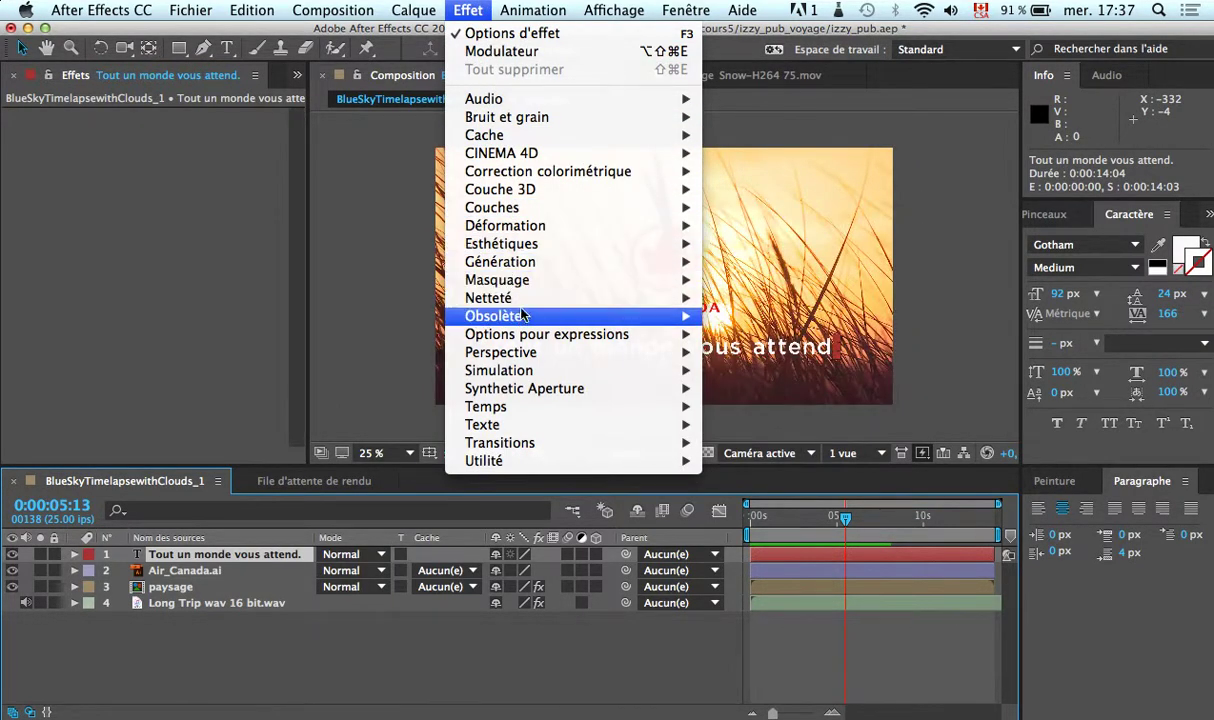
{"action": "mouse_move", "coordinate": [523, 355]}
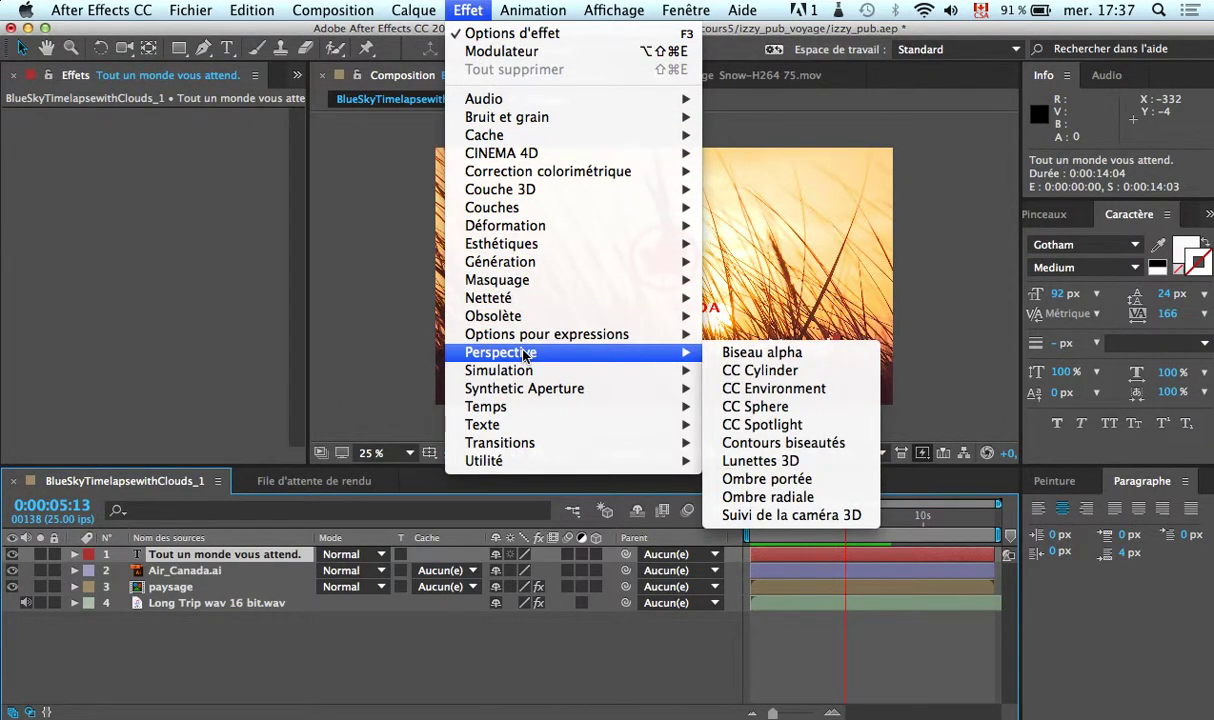
{"action": "left_click", "coordinate": [758, 372]}
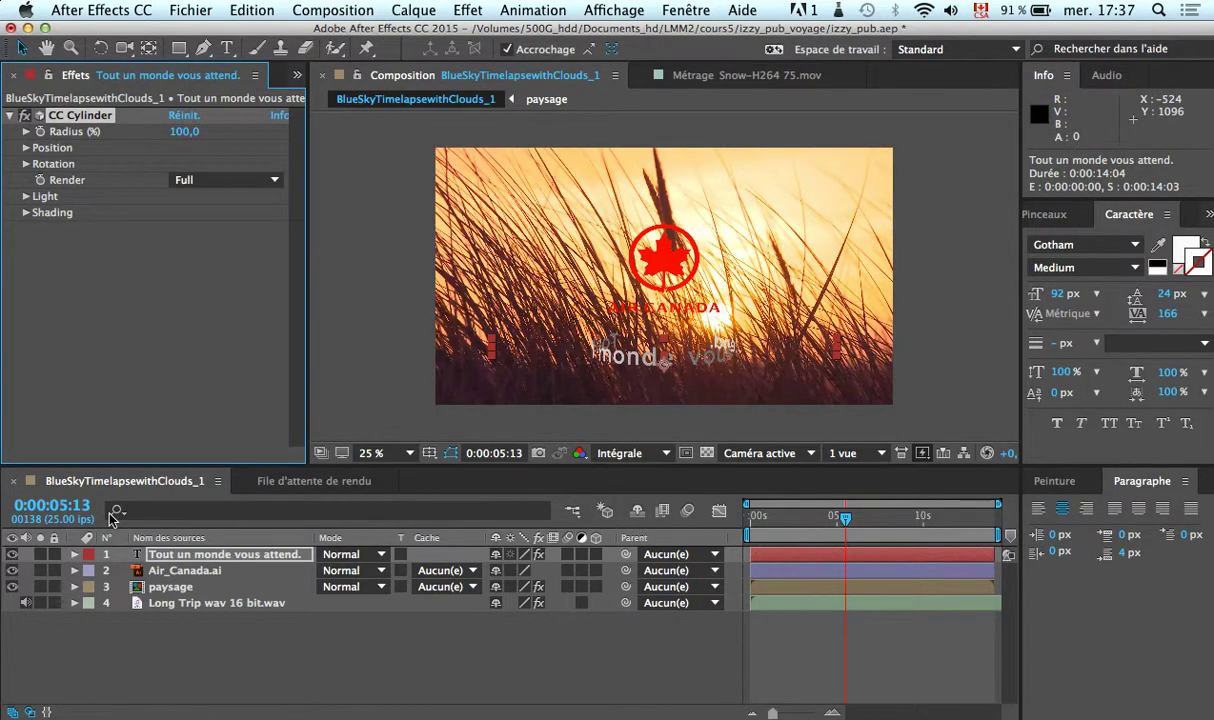
- Reveal the CC Cylinder Rotation properties of the text layer in both the effect controls and the timeline
{"action": "left_click", "coordinate": [74, 555]}
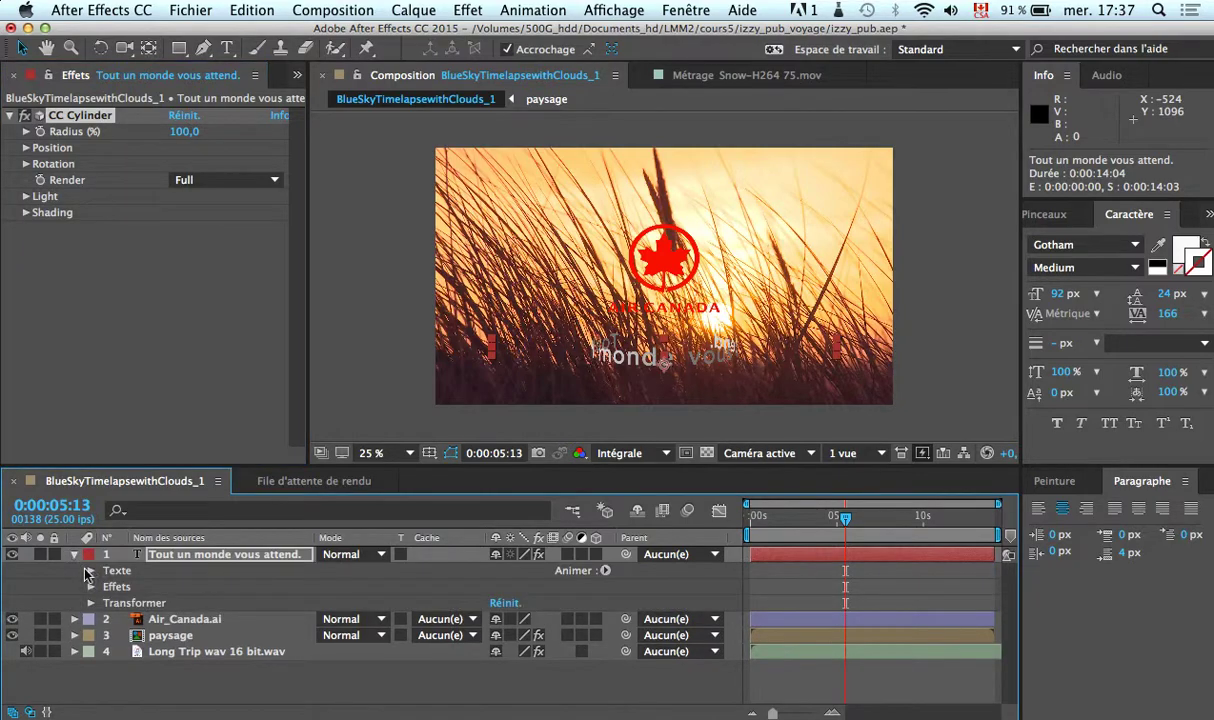
{"action": "left_click", "coordinate": [91, 587]}
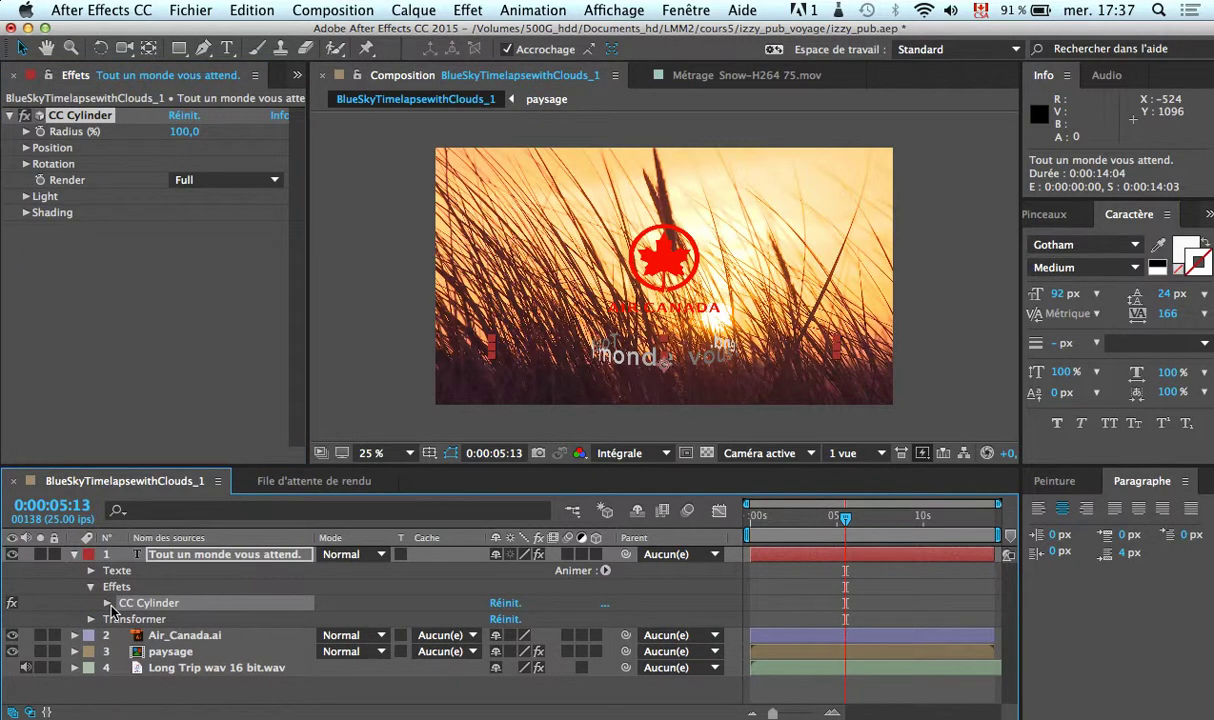
{"action": "left_click", "coordinate": [107, 603]}
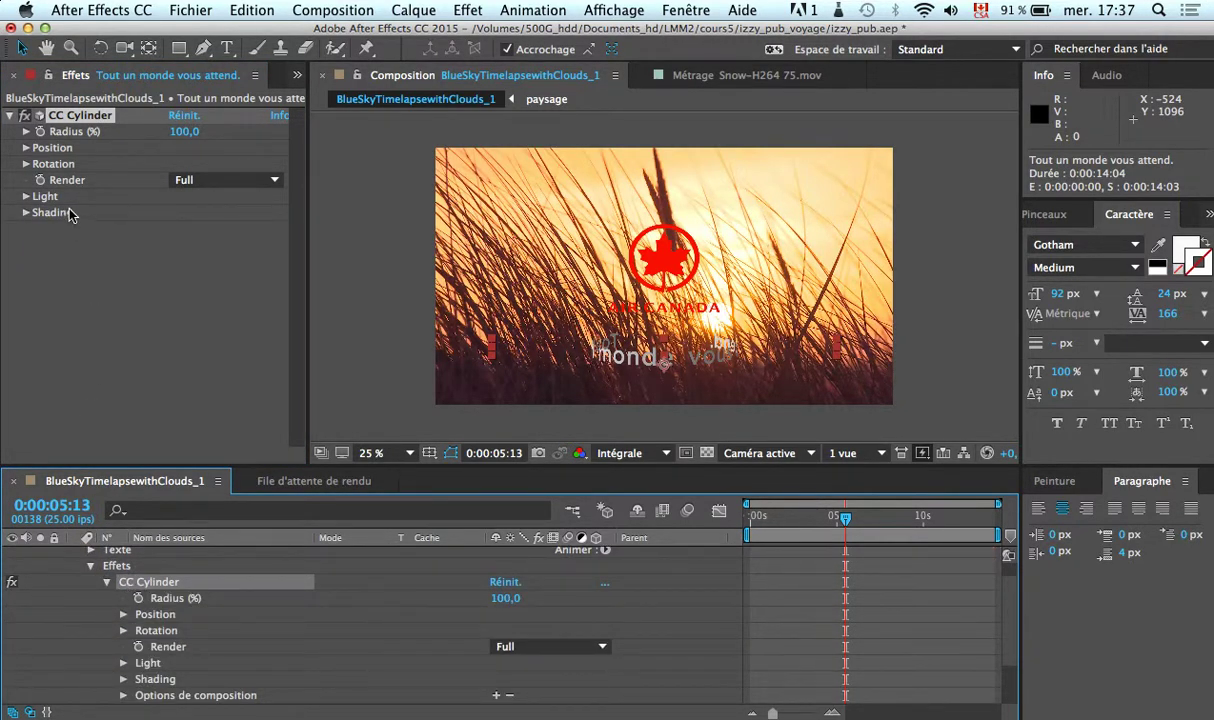
{"action": "left_click", "coordinate": [26, 164]}
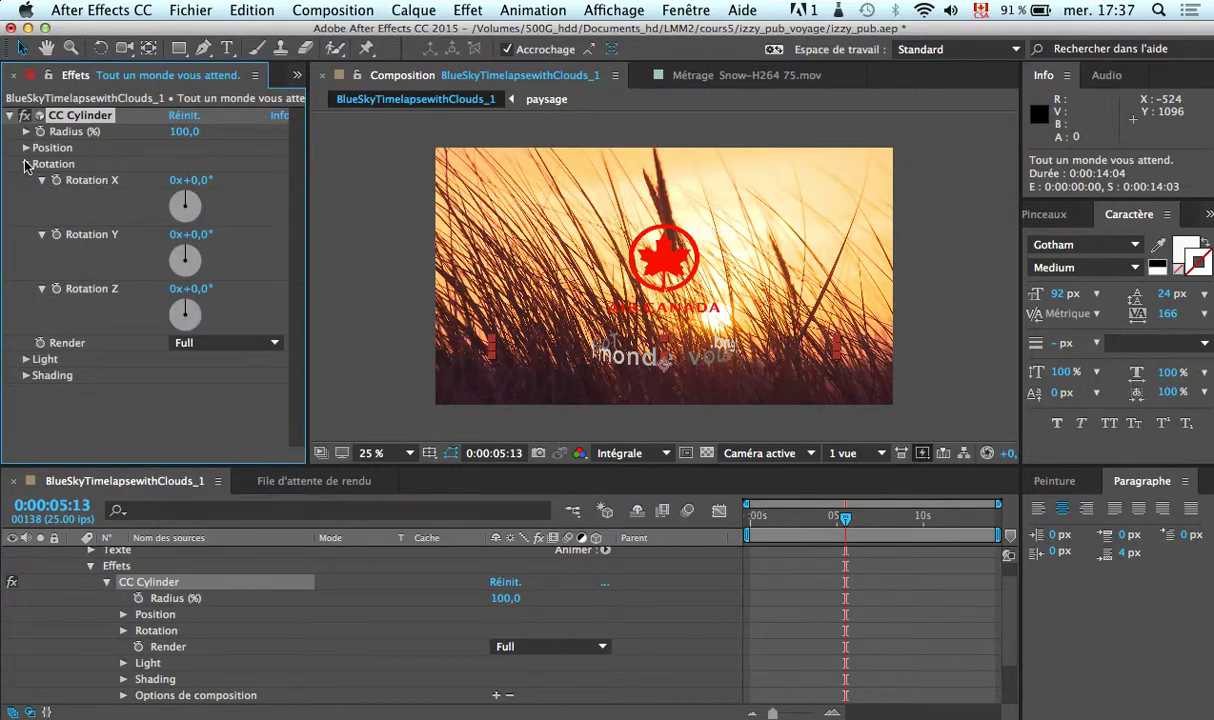
{"action": "left_click", "coordinate": [124, 630]}
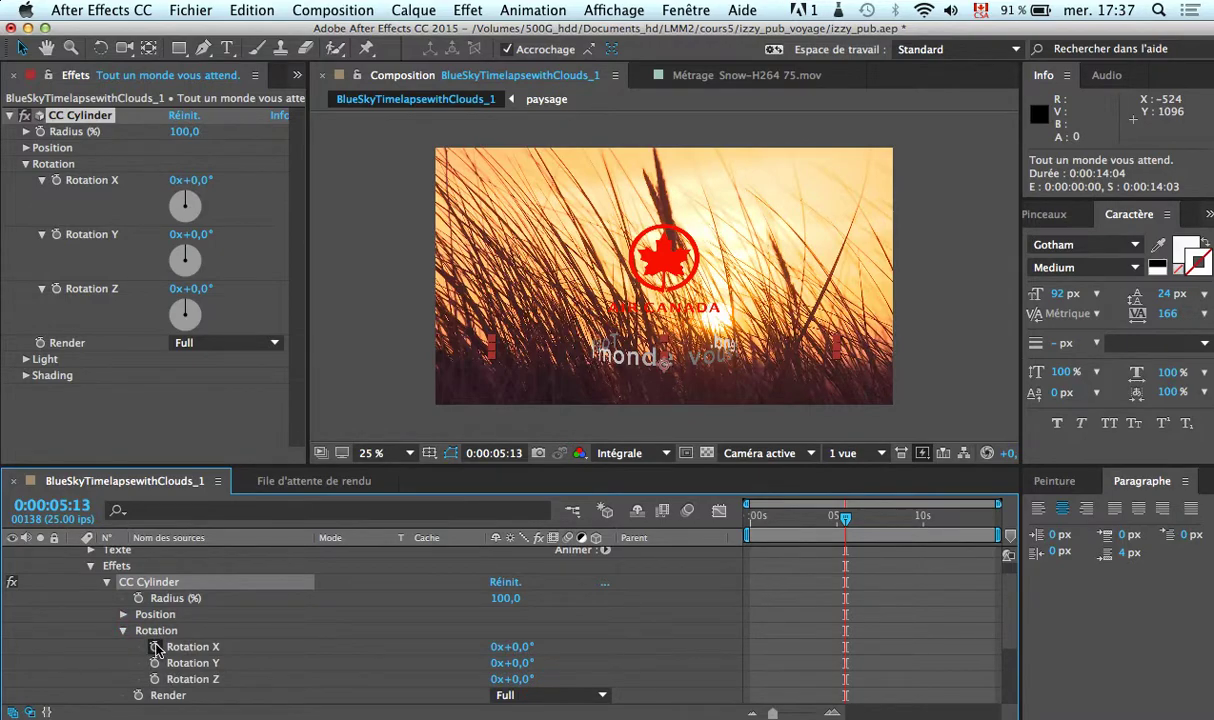
- After trying and undoing a Rotation X of 40°, set the cylinder's Rotation Y to -119° and start keyframing it at 0:00:05:13
{"action": "left_click_drag", "start_coordinate": [512, 655], "coordinate": [551, 652]}
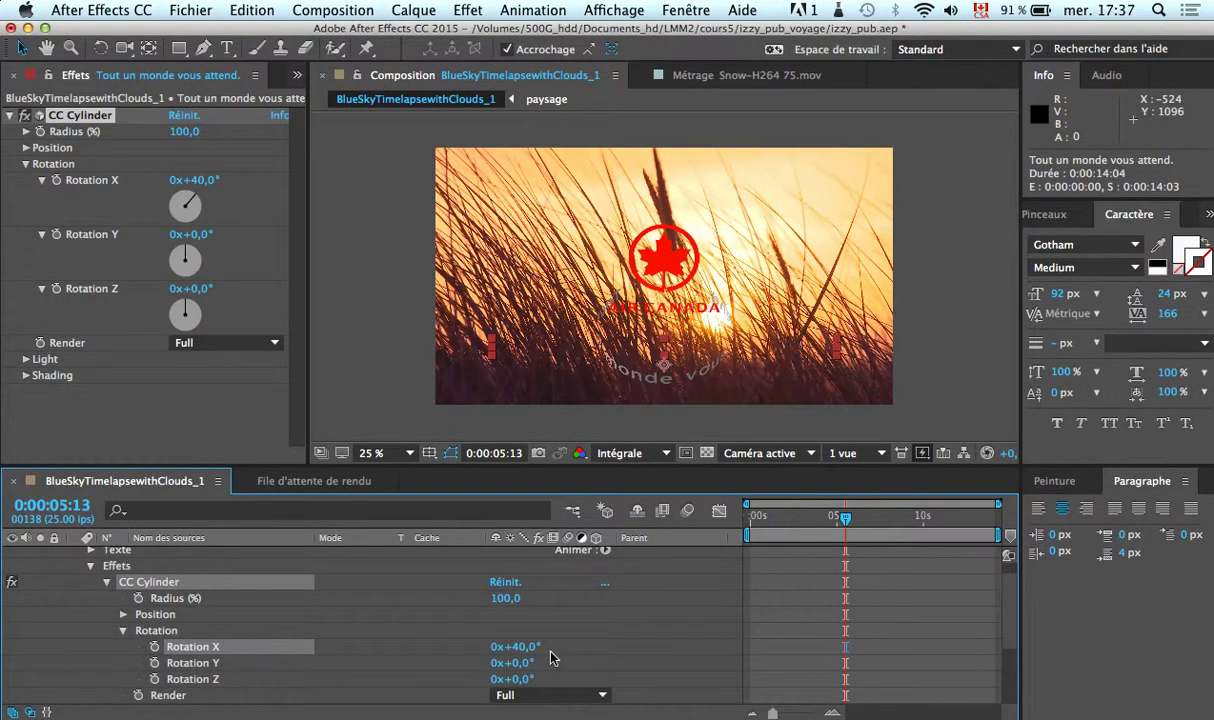
{"action": "key", "text": "super+z"}
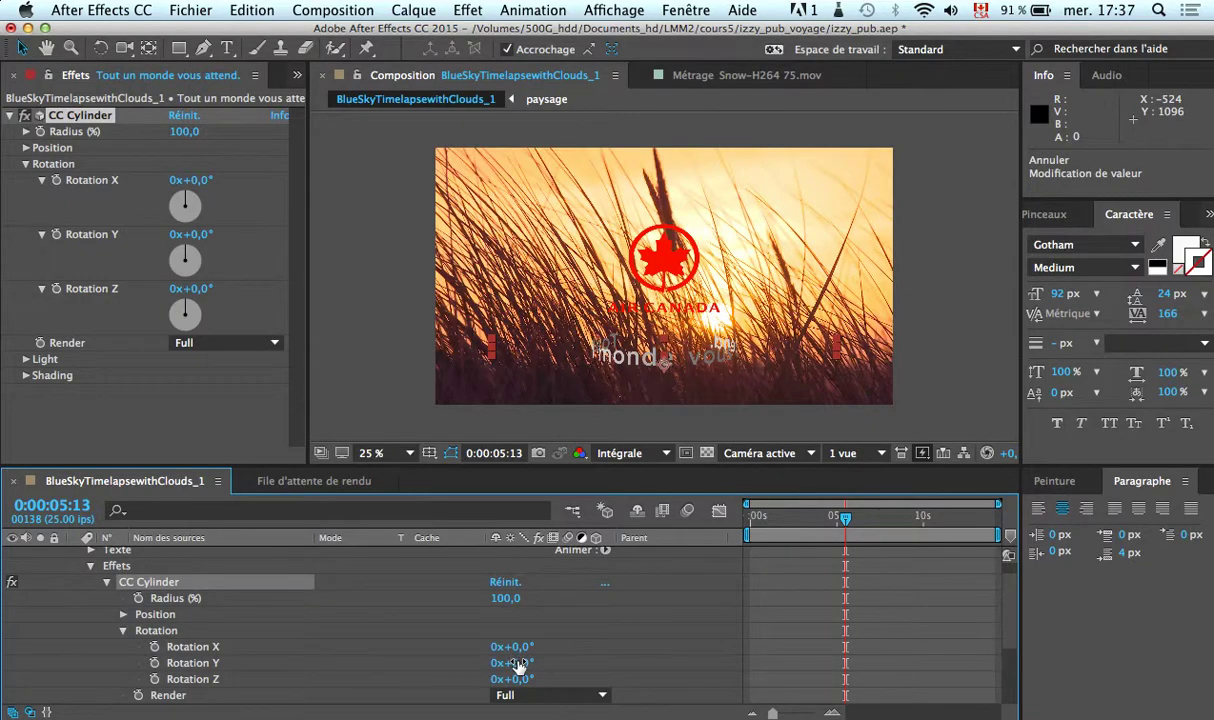
{"action": "left_click_drag", "start_coordinate": [517, 666], "coordinate": [399, 659]}
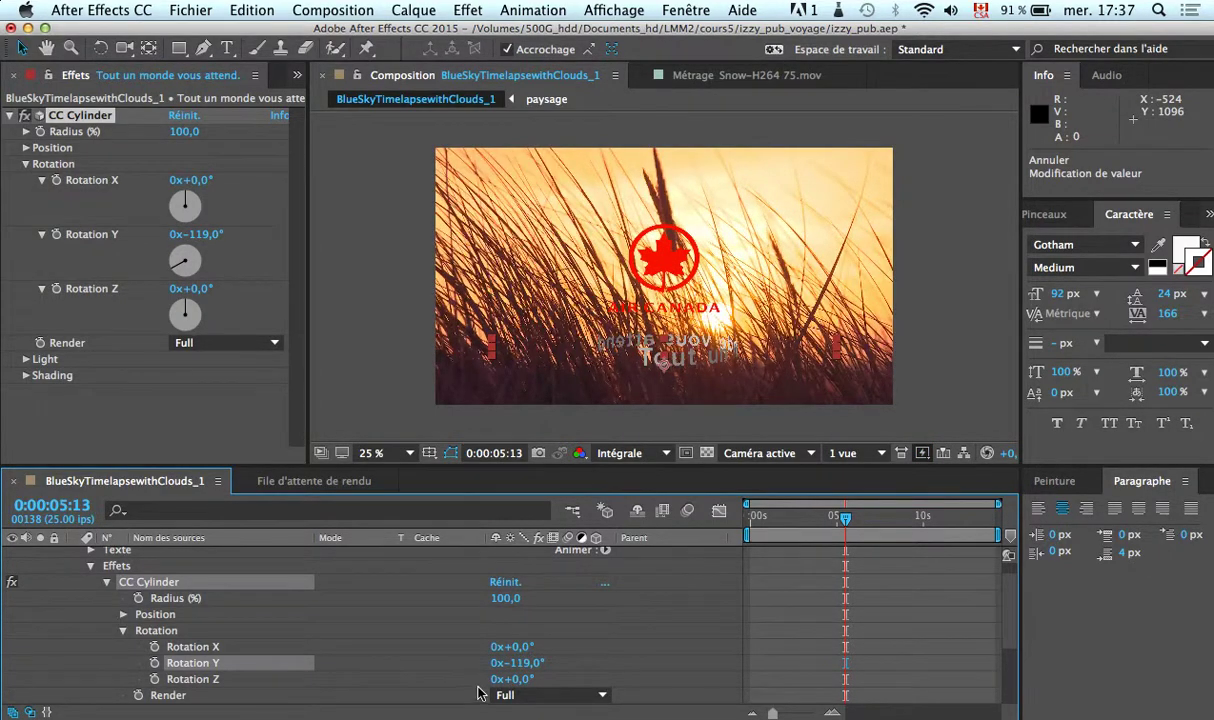
{"action": "left_click", "coordinate": [155, 662]}
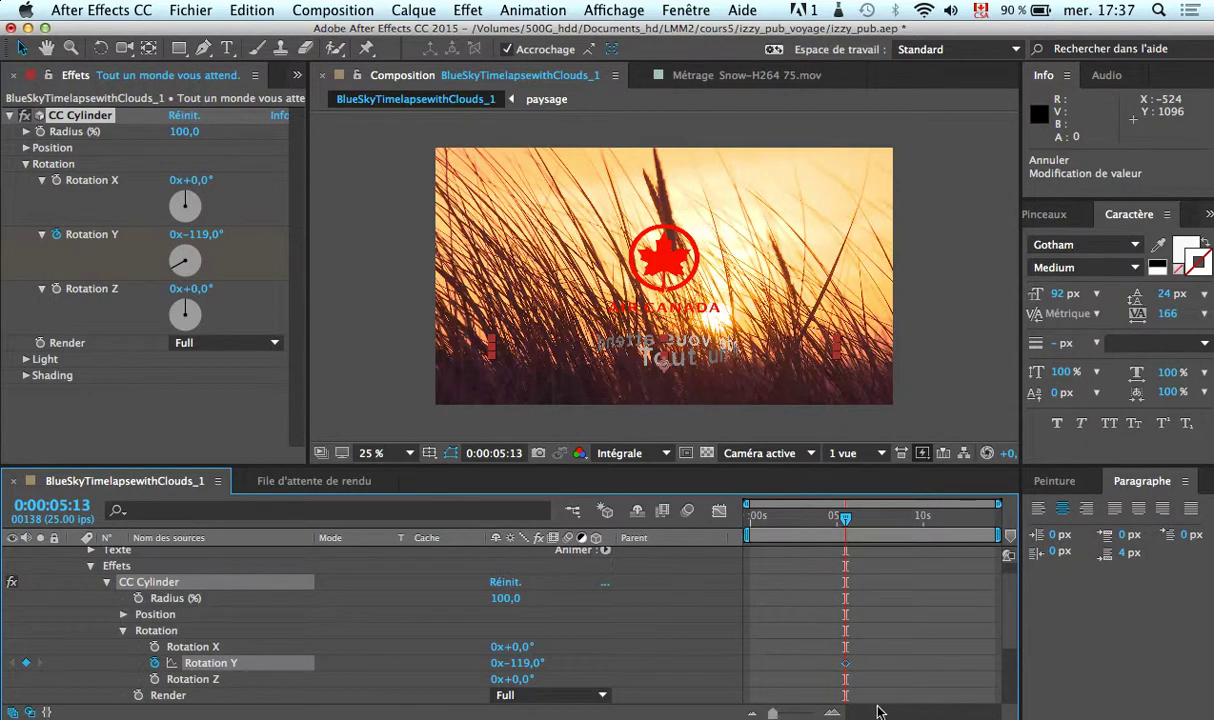
- Add a Rotation Y keyframe of 141° at 0:00:12:15 to the text layer's CC Cylinder effect
{"action": "left_click_drag", "start_coordinate": [845, 524], "coordinate": [968, 525]}
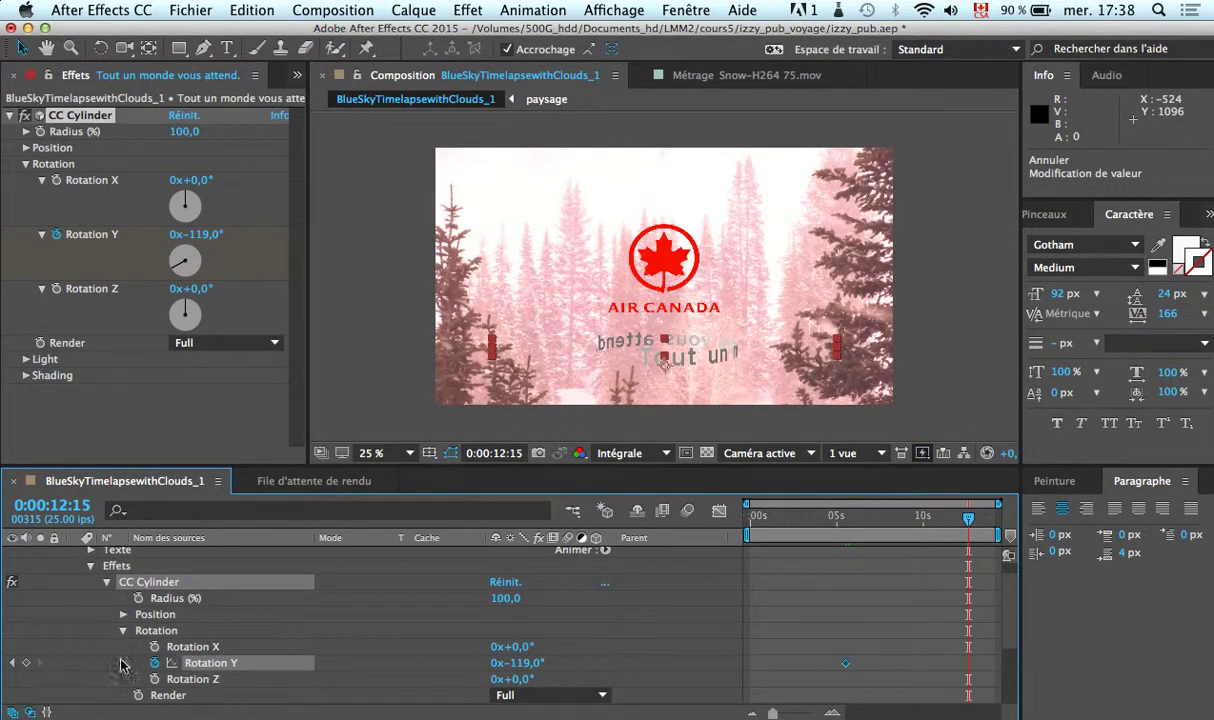
{"action": "left_click", "coordinate": [26, 662]}
{"action": "left_click_drag", "start_coordinate": [518, 664], "coordinate": [772, 651]}
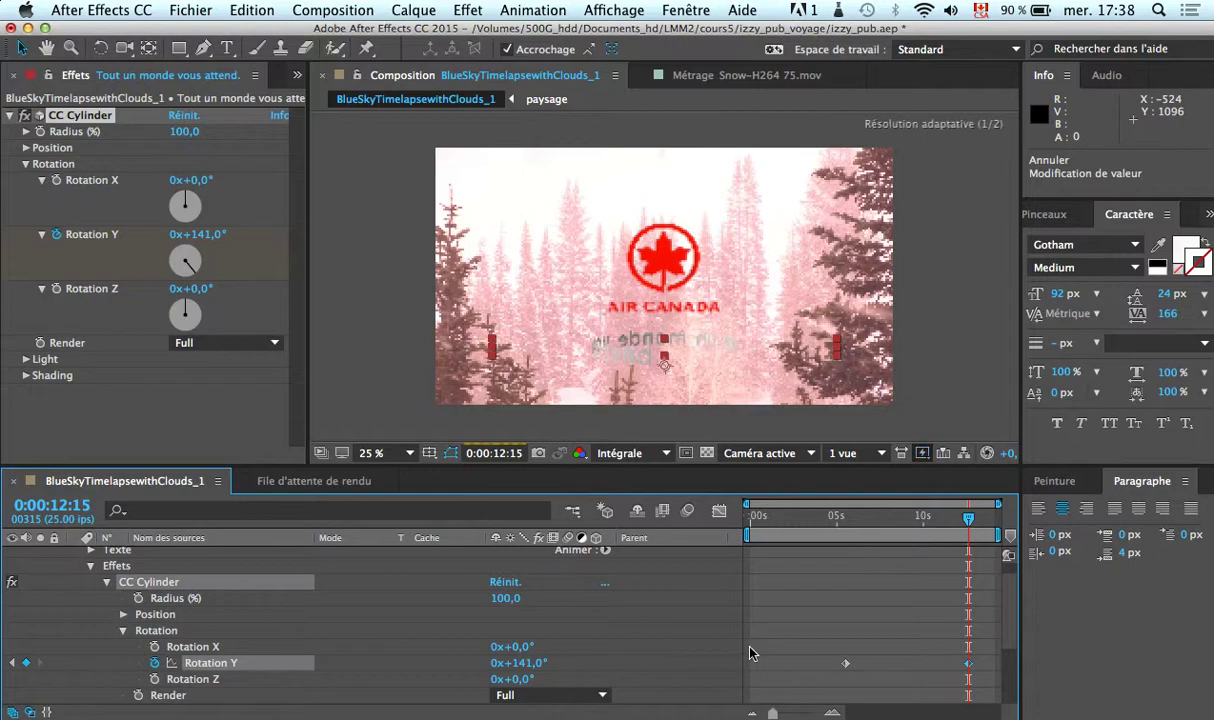
- Preview the slogan's cylinder rotation from 0:00:07:00 and collapse the CC Cylinder settings in the effect controls
{"action": "left_click_drag", "start_coordinate": [968, 527], "coordinate": [873, 530]}
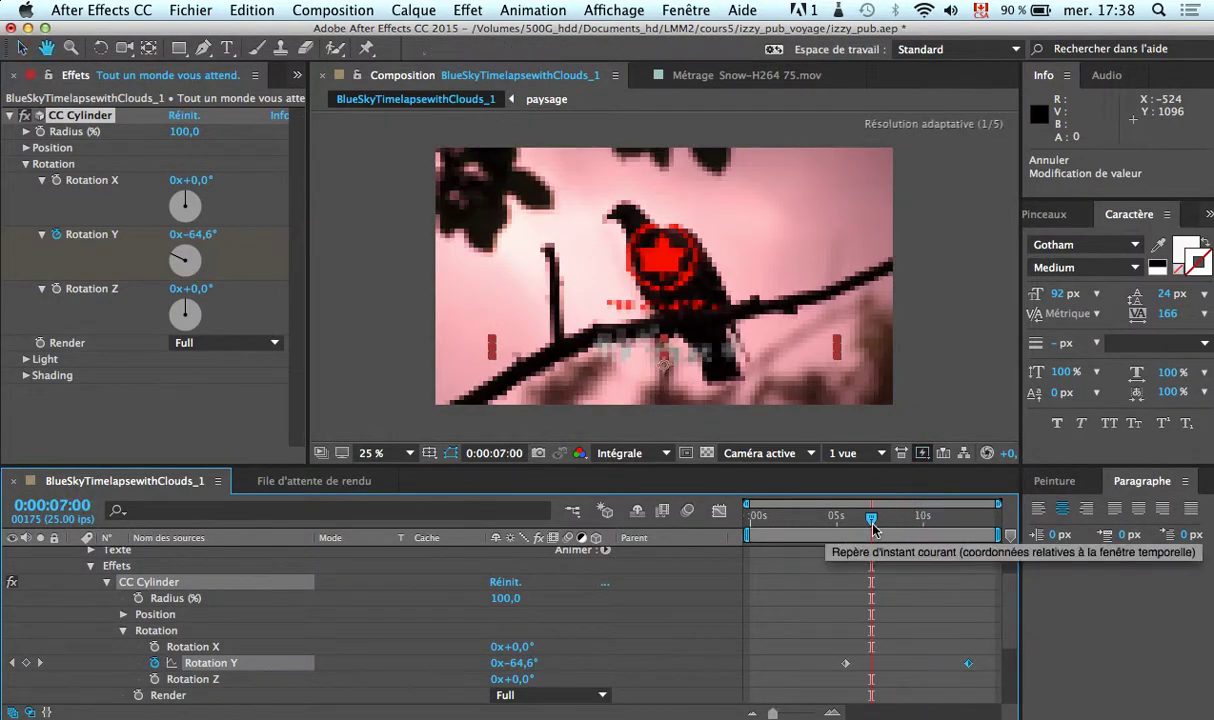
{"action": "key", "text": "space"}
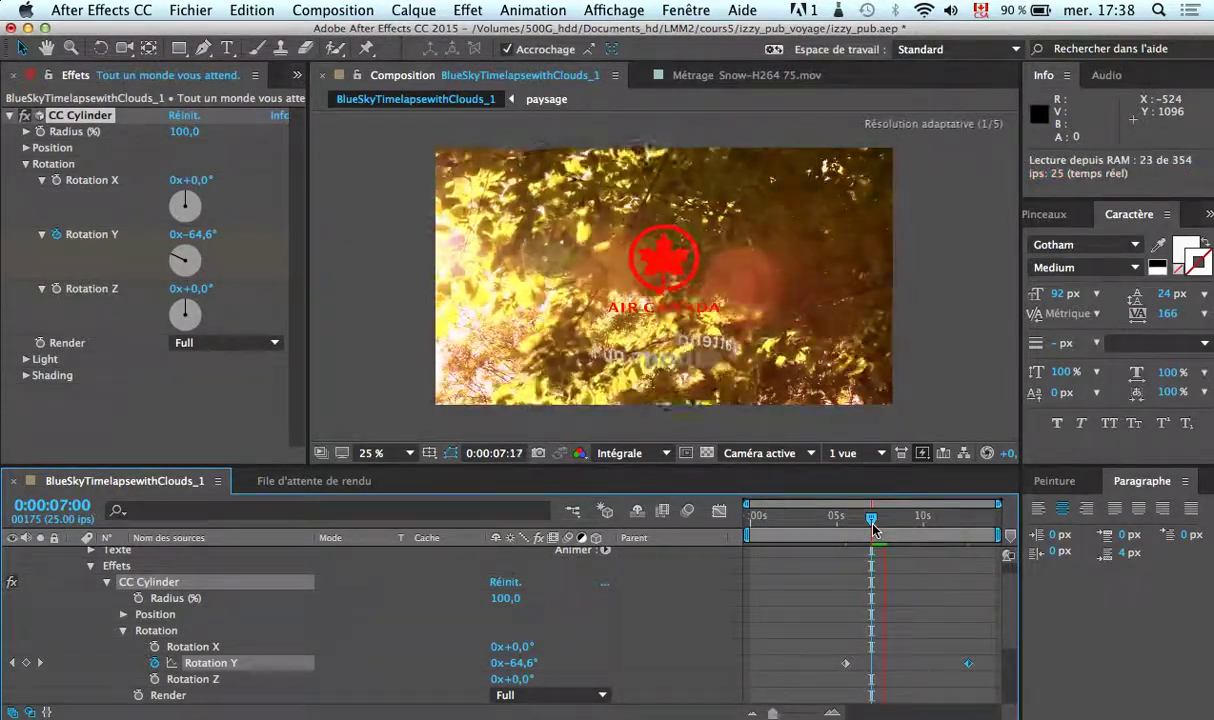
{"action": "key", "text": "space"}
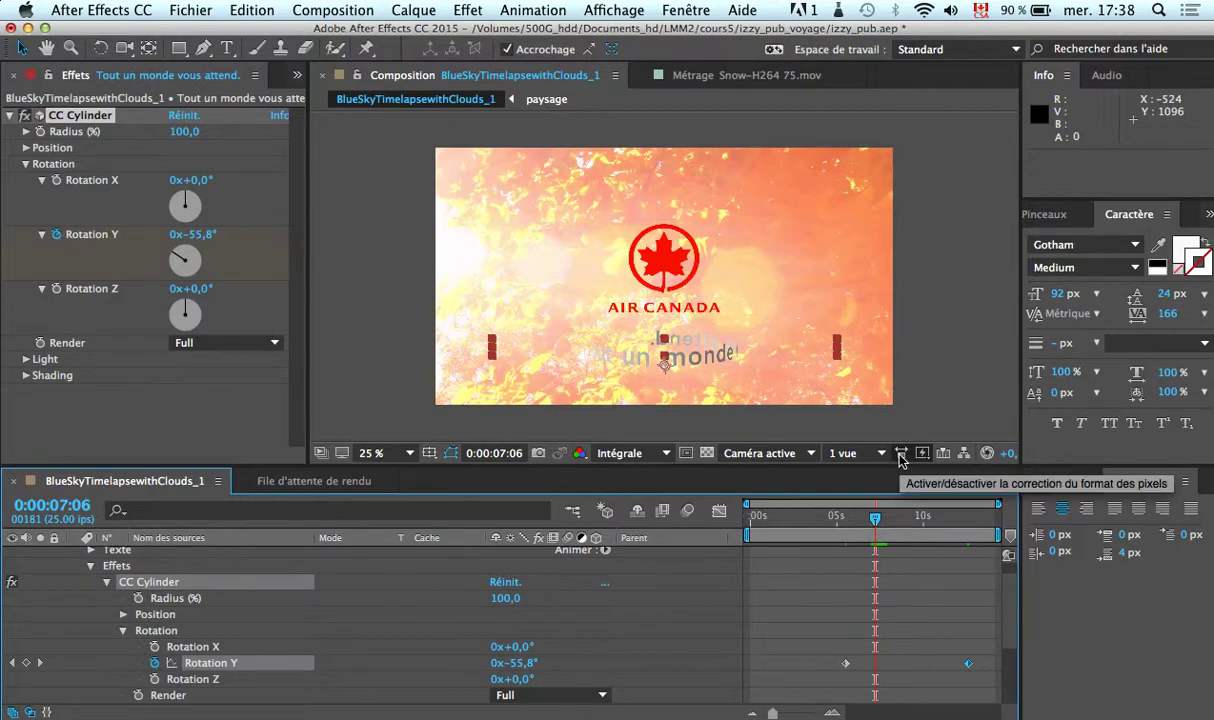
{"action": "left_click", "coordinate": [10, 115]}
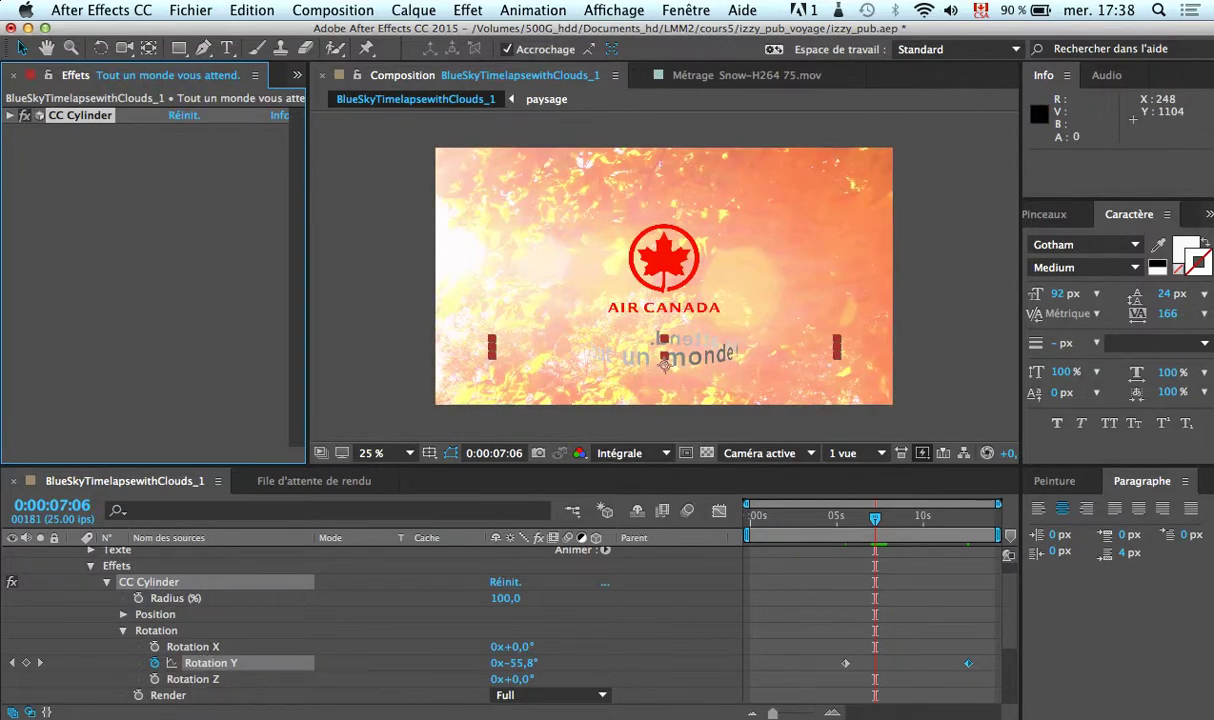
{"action": "left_click", "coordinate": [168, 716]}
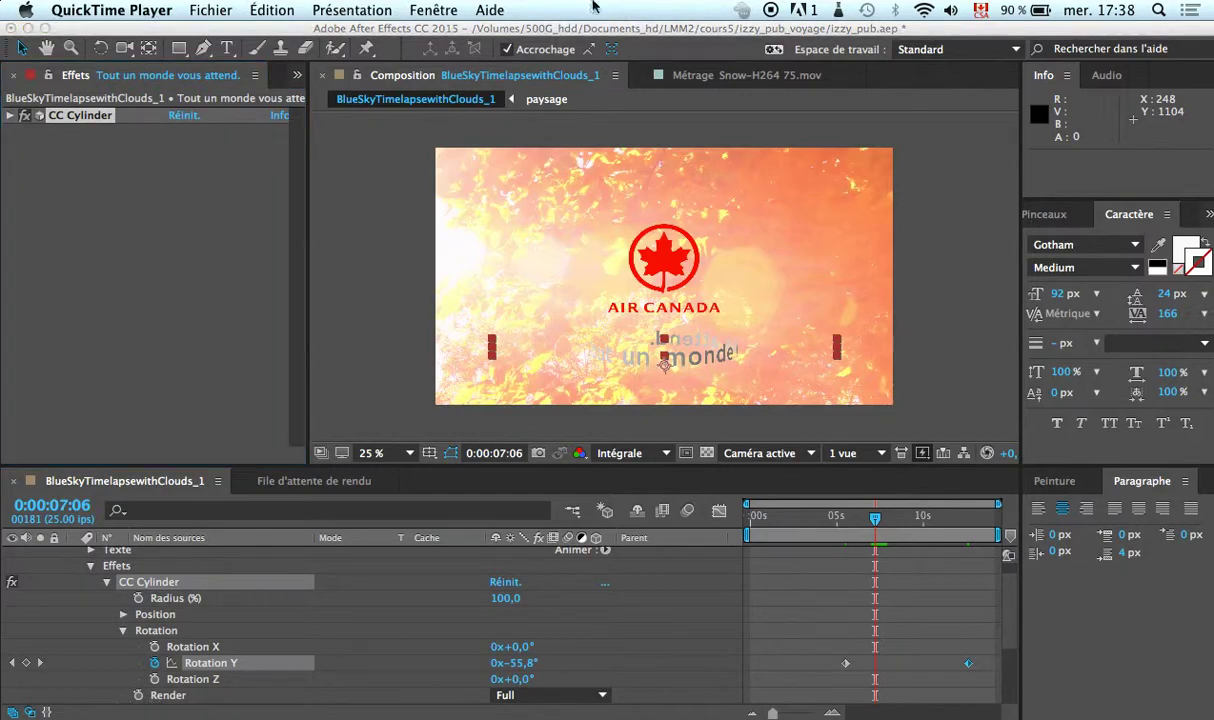